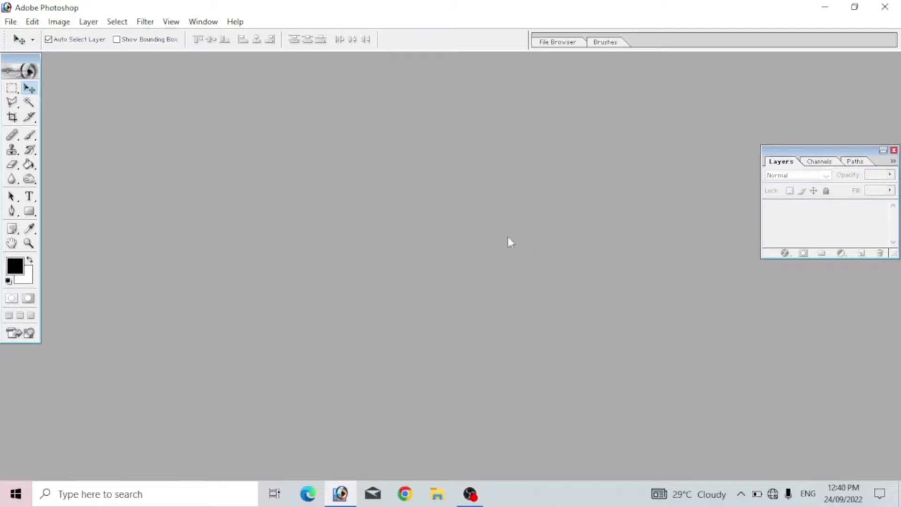
Open both portrait photos, the man and the woman, from Downloads
{"action": "left_click", "coordinate": [10, 21]}
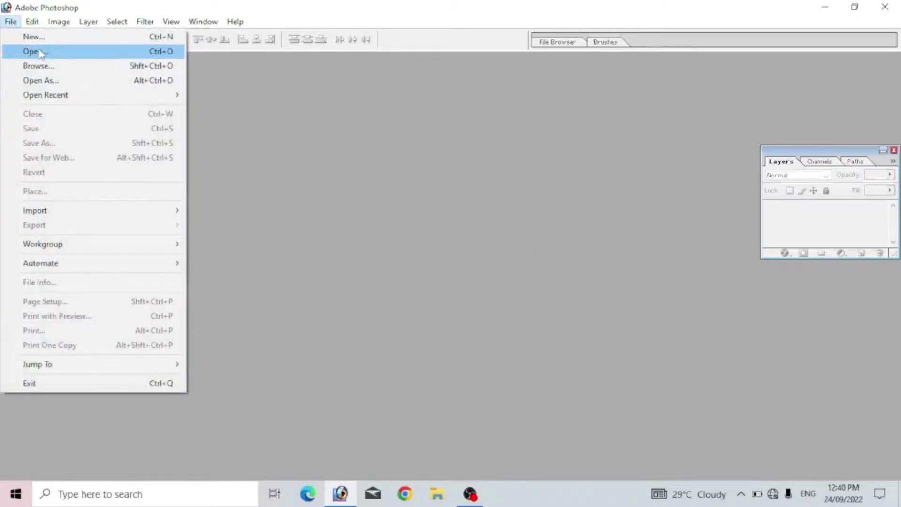
{"action": "left_click", "coordinate": [41, 52]}
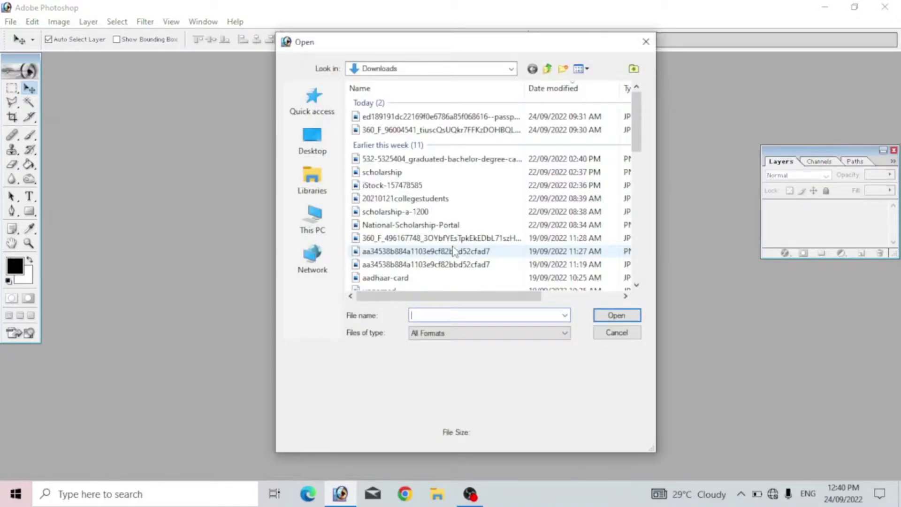
{"action": "mouse_move", "coordinate": [455, 252]}
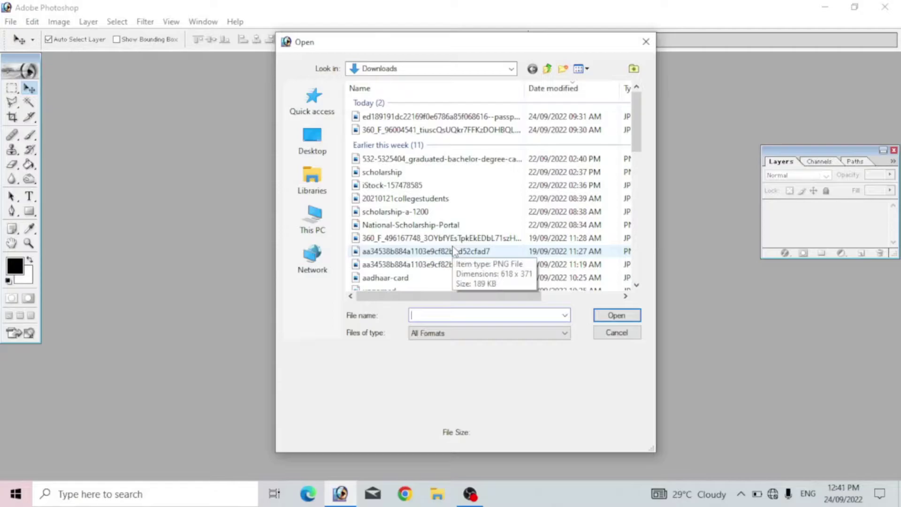
{"action": "left_click", "coordinate": [441, 116]}
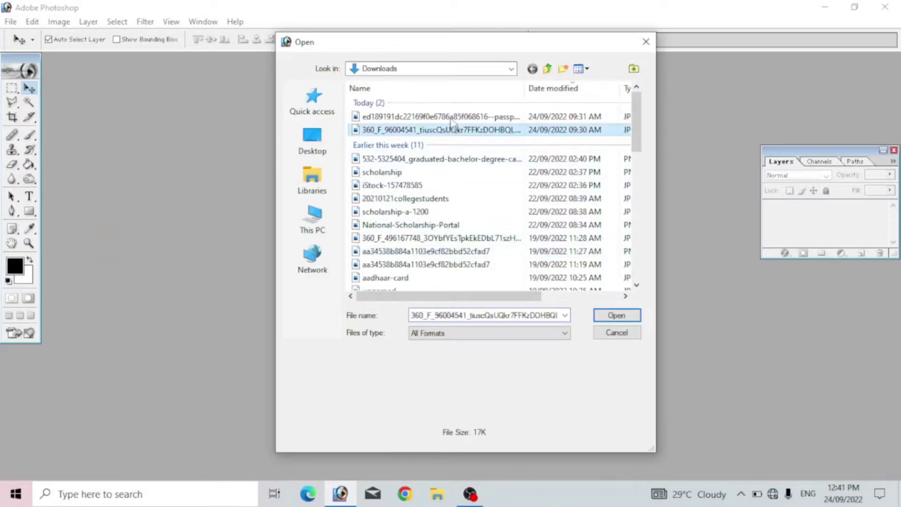
{"action": "key", "text": "Return"}
Arrange the woman's and man's photo windows side by side in the workspace
{"action": "left_click_drag", "start_coordinate": [216, 90], "coordinate": [645, 95]}
{"action": "left_click", "coordinate": [136, 67]}
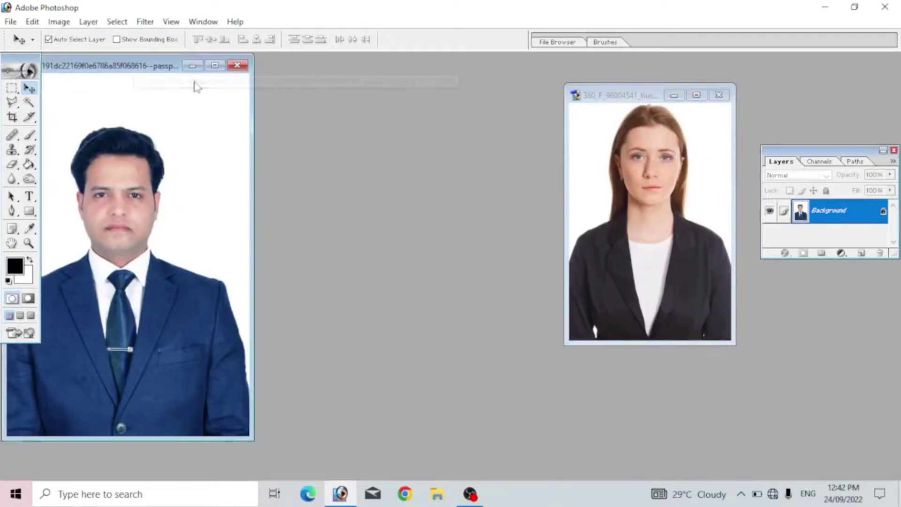
{"action": "left_click_drag", "start_coordinate": [144, 72], "coordinate": [267, 87]}
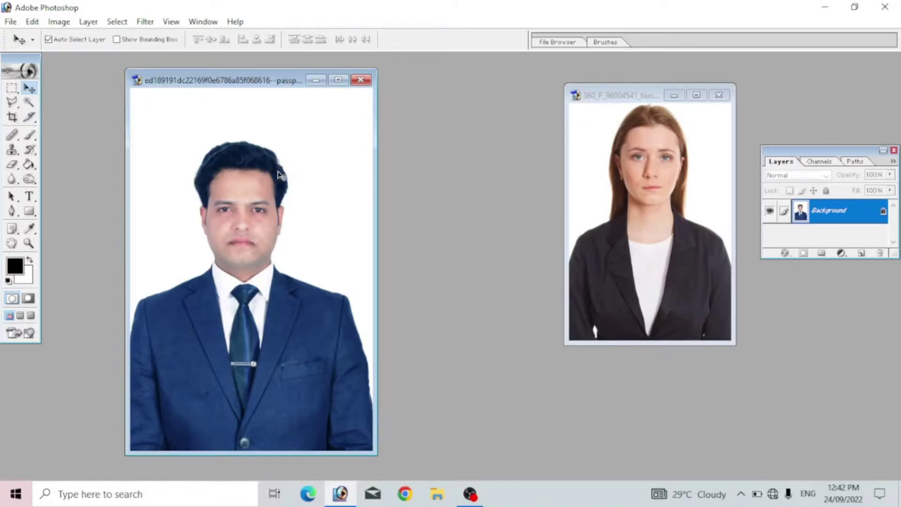
{"action": "left_click_drag", "start_coordinate": [256, 81], "coordinate": [355, 83]}
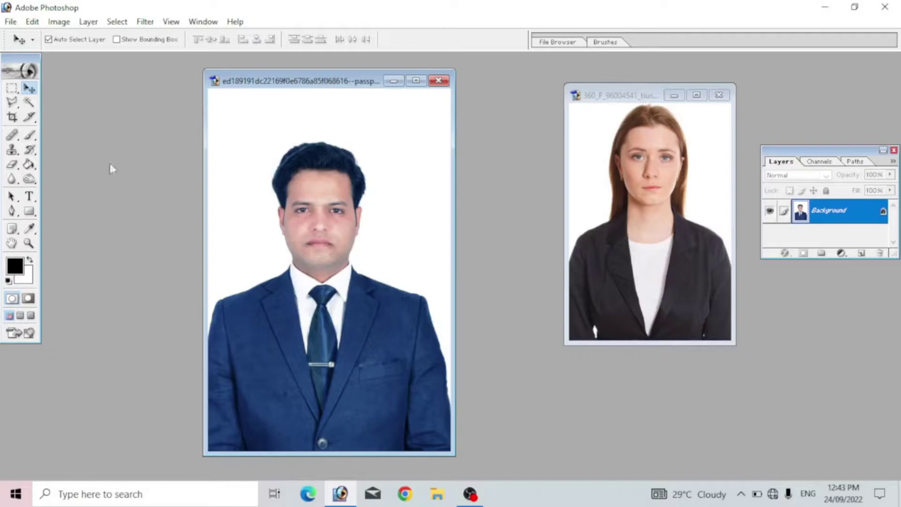
{"action": "left_click_drag", "start_coordinate": [12, 62], "coordinate": [46, 64]}
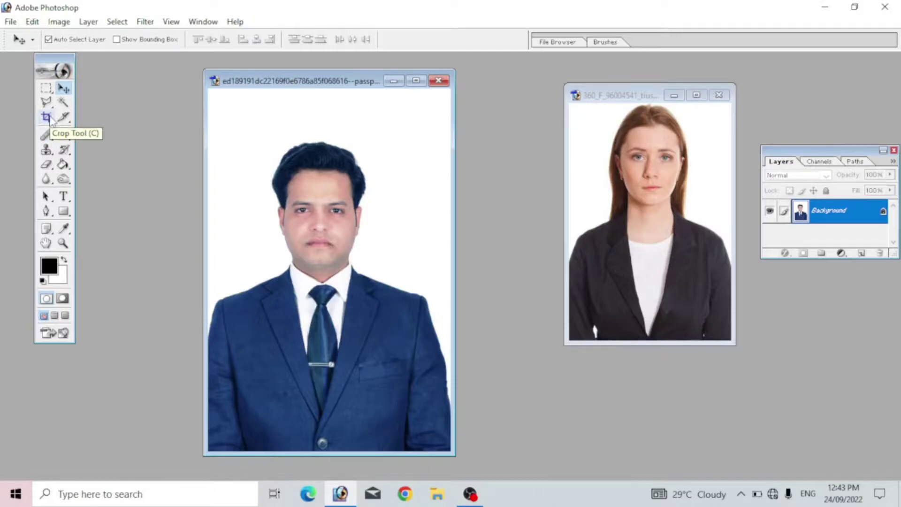
Set the Crop tool to width 1.2 in, height 1.5 in and resolution 300 ppi
{"action": "left_click", "coordinate": [47, 117]}
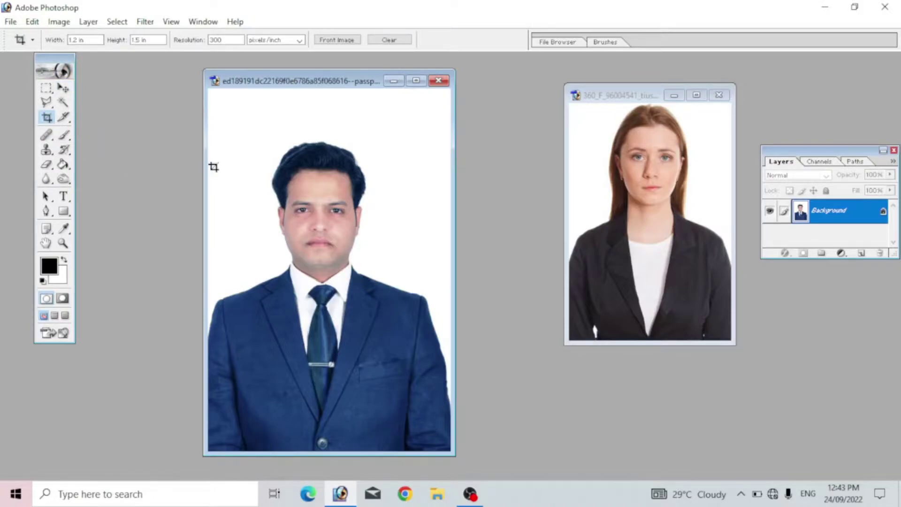
{"action": "left_click_drag", "start_coordinate": [43, 66], "coordinate": [9, 66]}
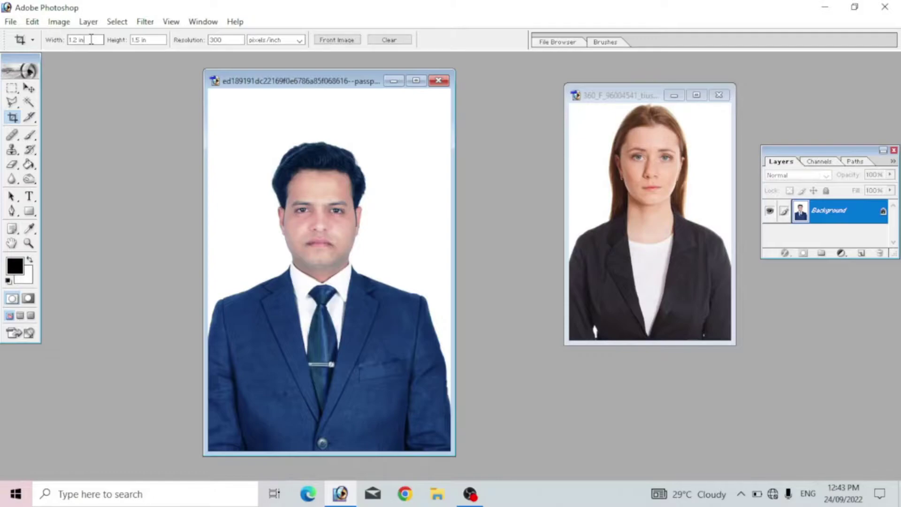
{"action": "left_click_drag", "start_coordinate": [91, 40], "coordinate": [68, 38]}
{"action": "key", "text": "BackSpace"}
{"action": "left_click_drag", "start_coordinate": [162, 39], "coordinate": [136, 40]}
{"action": "key", "text": "BackSpace"}
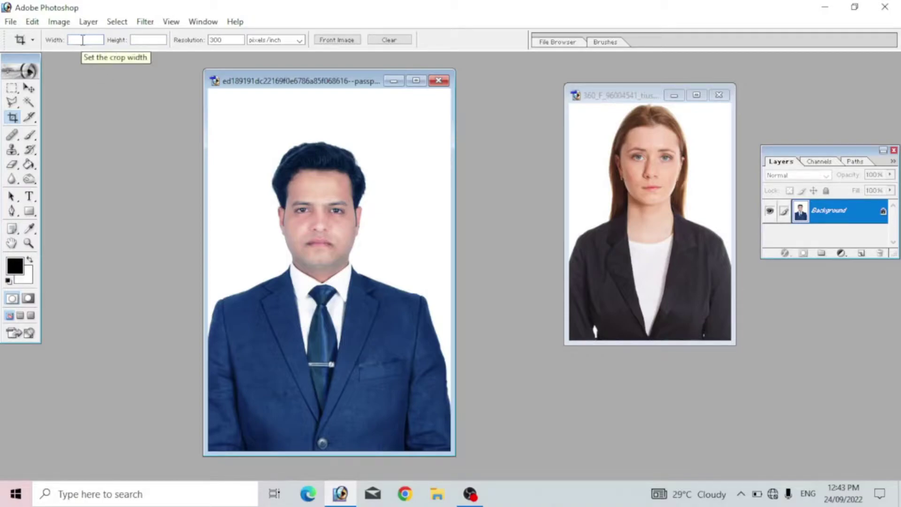
{"action": "type", "text": "1.2"}
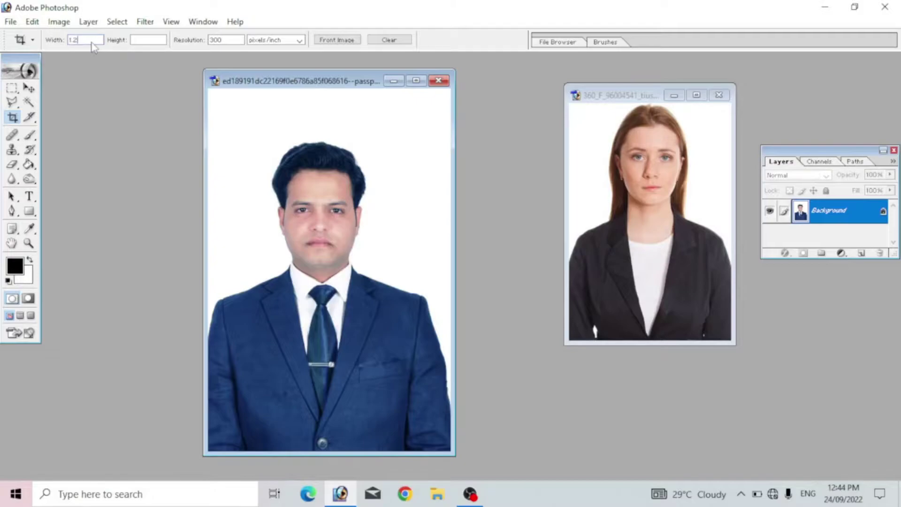
{"action": "type", "text": "in"}
{"action": "key", "text": "Tab"}
{"action": "type", "text": ".5"}
{"action": "key", "text": "Tab"}
{"action": "key", "text": "Return"}
Crop the man's photo to a 1.2 × 1.5 inch head-and-shoulders frame
{"action": "left_click_drag", "start_coordinate": [267, 83], "coordinate": [255, 84]}
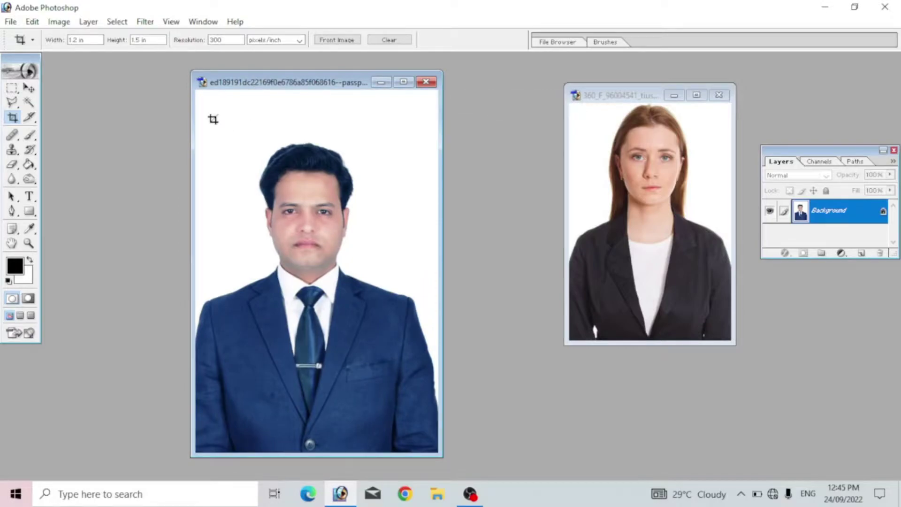
{"action": "mouse_move", "coordinate": [214, 119]}
{"action": "left_mouse_down"}
{"action": "mouse_move", "coordinate": [394, 326]}
{"action": "mouse_move", "coordinate": [419, 377]}
{"action": "left_mouse_up"}
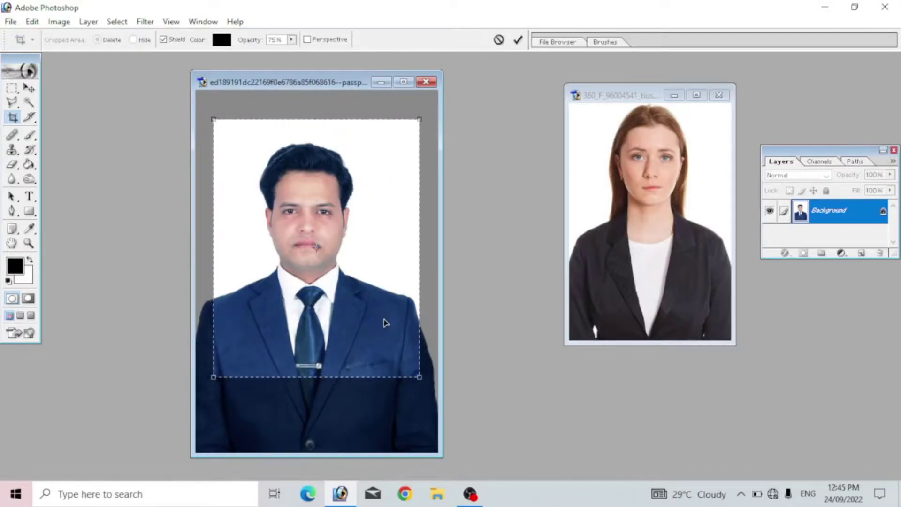
{"action": "left_click_drag", "start_coordinate": [385, 323], "coordinate": [377, 324]}
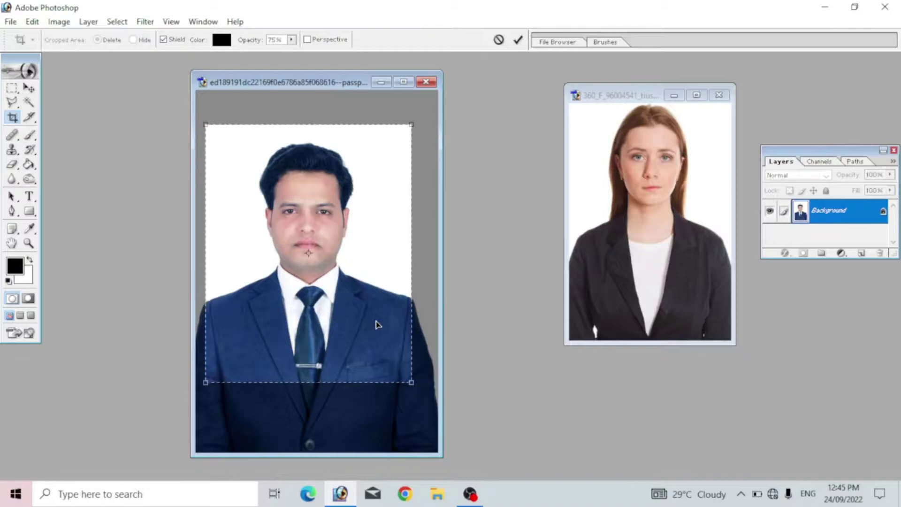
{"action": "left_click_drag", "start_coordinate": [378, 324], "coordinate": [373, 322]}
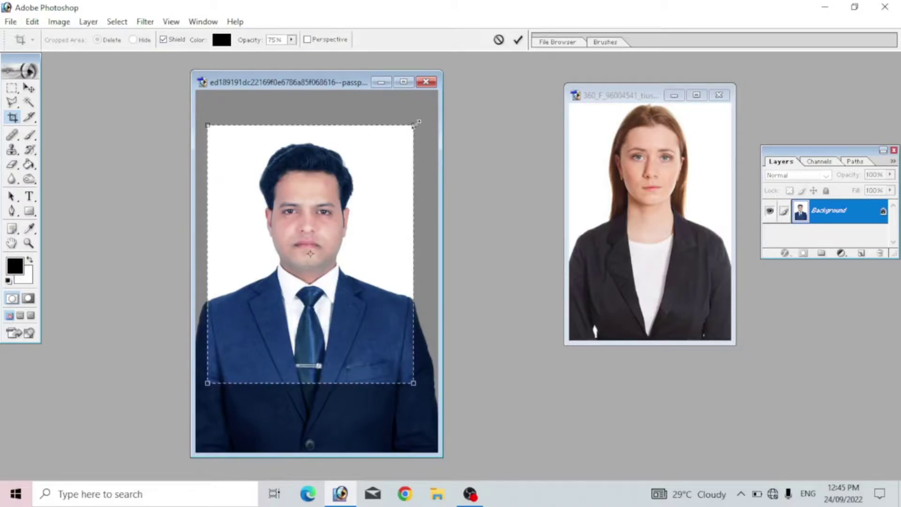
{"action": "left_click_drag", "start_coordinate": [414, 125], "coordinate": [400, 148]}
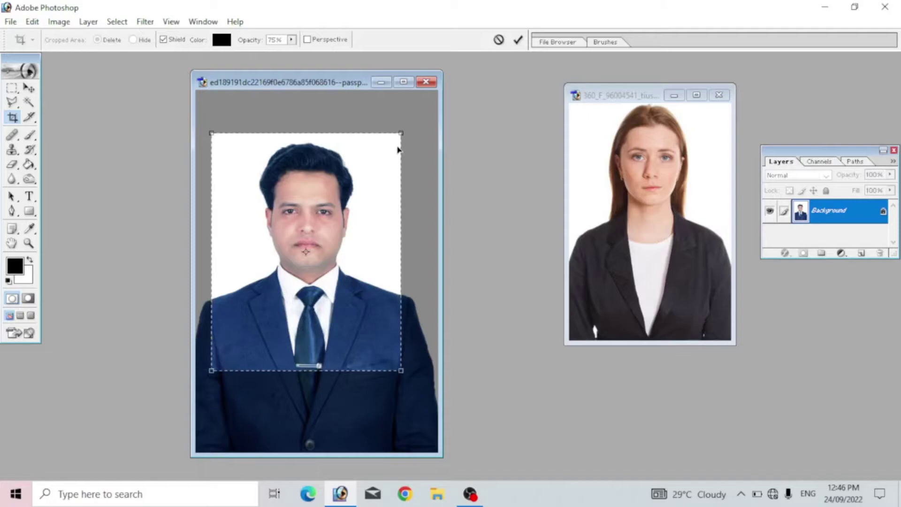
{"action": "key", "text": "Return"}
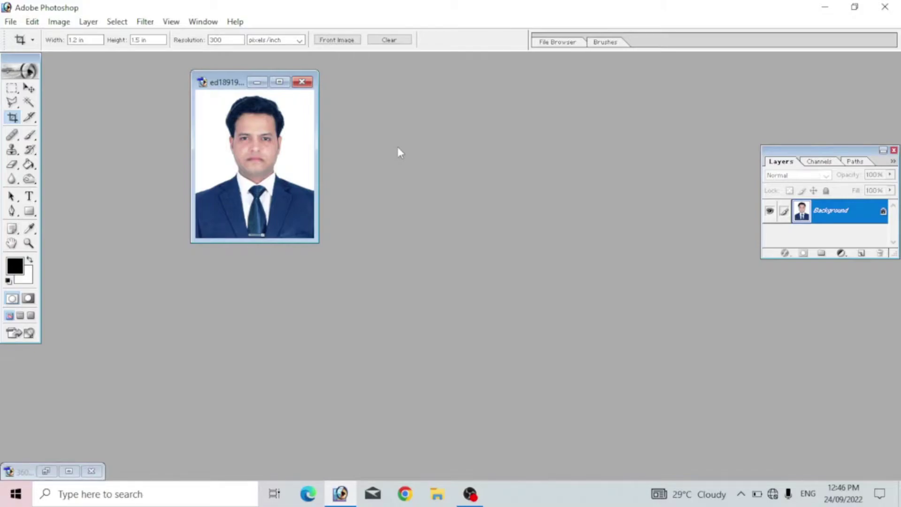
Set up a new document: width 8 inches, height 12 inches, resolution 300
{"action": "left_click", "coordinate": [11, 22]}
{"action": "left_click", "coordinate": [460, 135]}
{"action": "key", "text": "ctrl+n"}
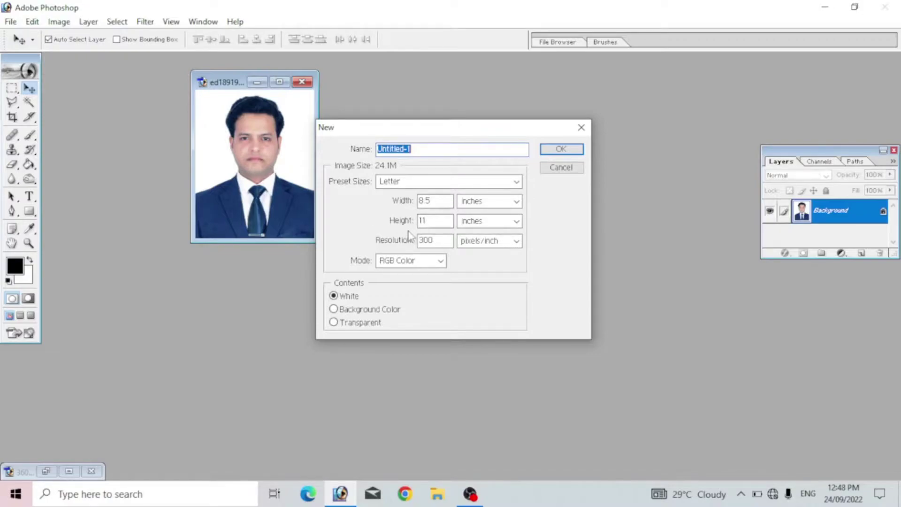
{"action": "double_click", "coordinate": [441, 243]}
{"action": "double_click", "coordinate": [438, 207]}
{"action": "type", "text": "8"}
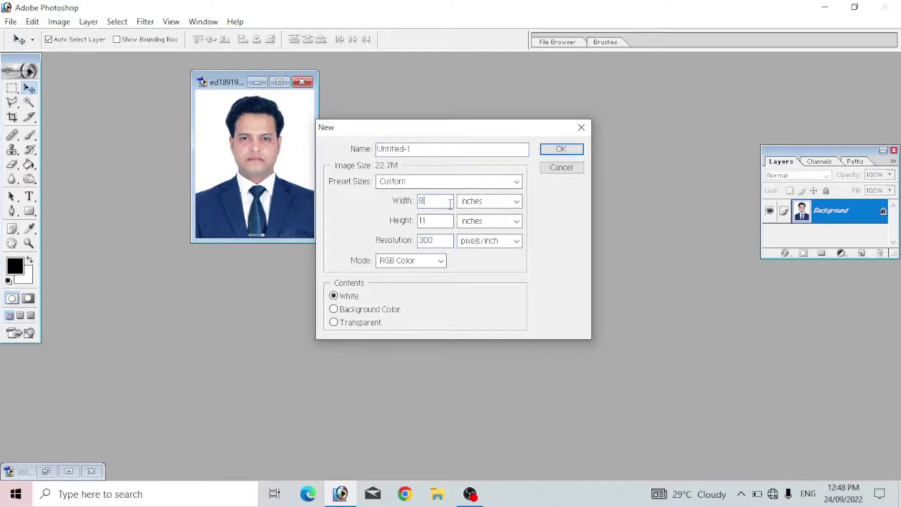
{"action": "left_click", "coordinate": [480, 203]}
{"action": "left_click", "coordinate": [483, 227]}
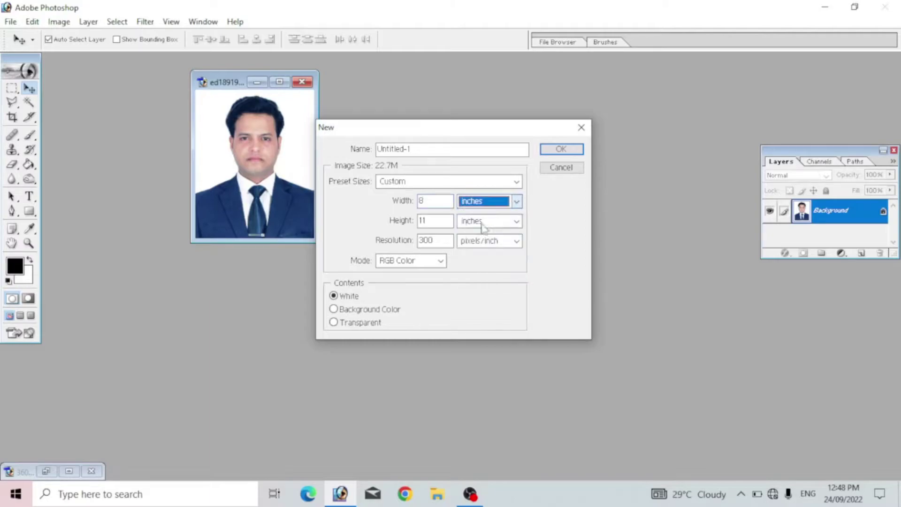
{"action": "key", "text": "Tab"}
{"action": "type", "text": "12"}
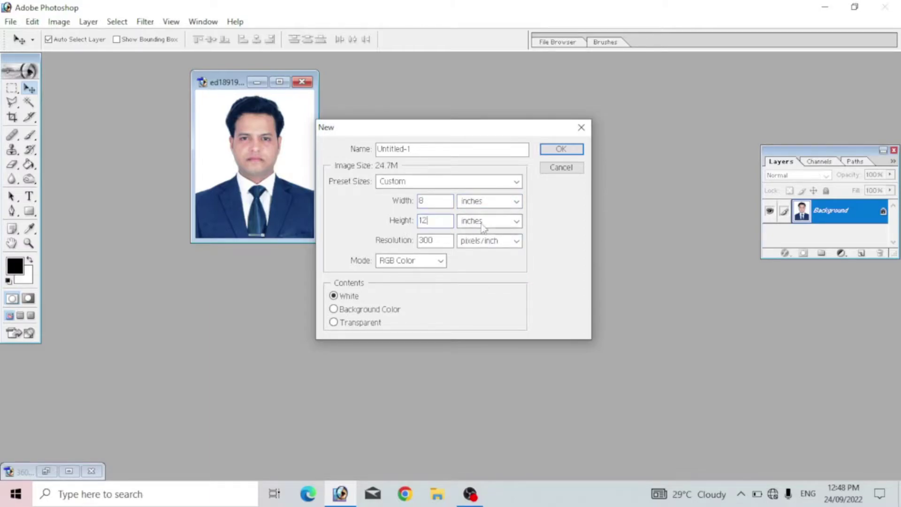
{"action": "left_click", "coordinate": [483, 226]}
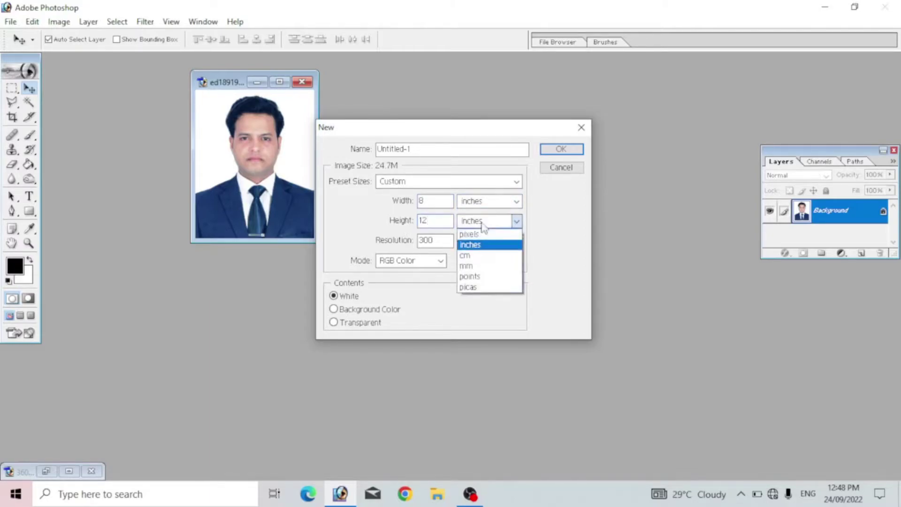
{"action": "double_click", "coordinate": [440, 241]}
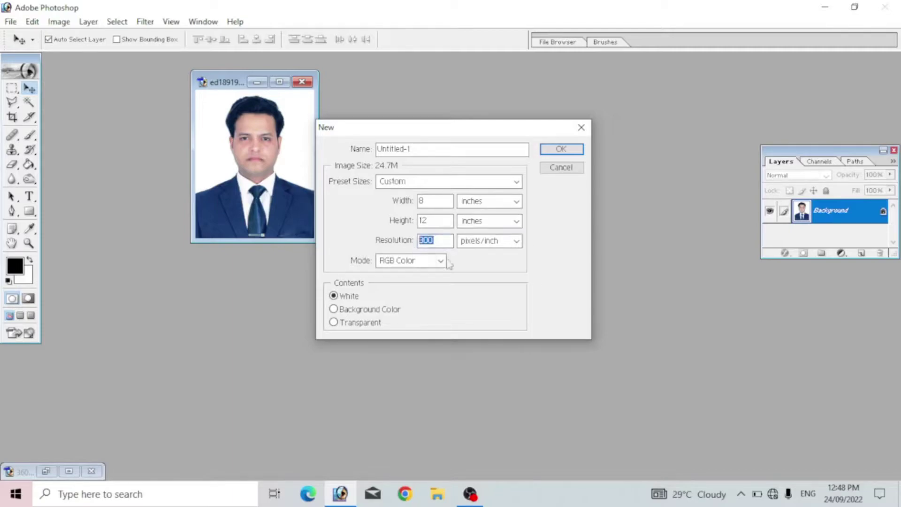
{"action": "type", "text": "300"}
Drag the cropped man's photo onto the new 8 × 12 page and maximize that window
{"action": "left_click", "coordinate": [559, 155]}
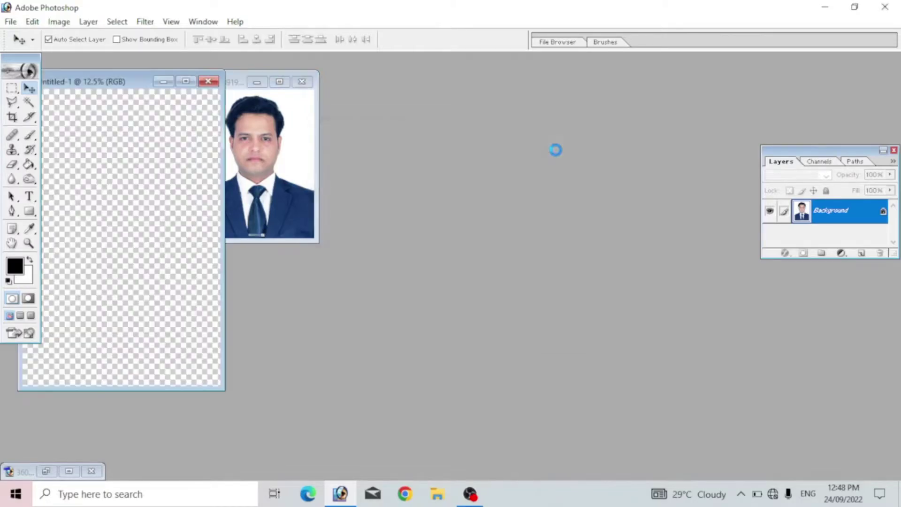
{"action": "left_click_drag", "start_coordinate": [111, 82], "coordinate": [522, 88]}
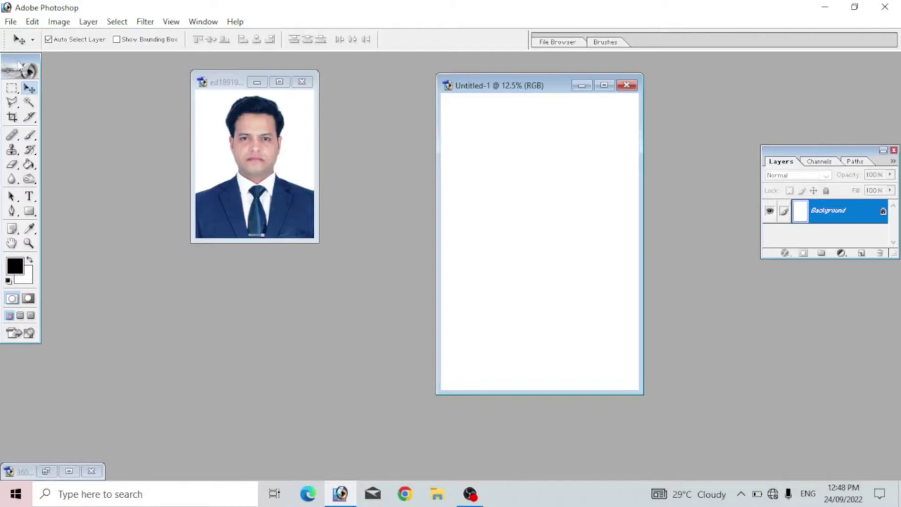
{"action": "left_click_drag", "start_coordinate": [18, 62], "coordinate": [37, 68]}
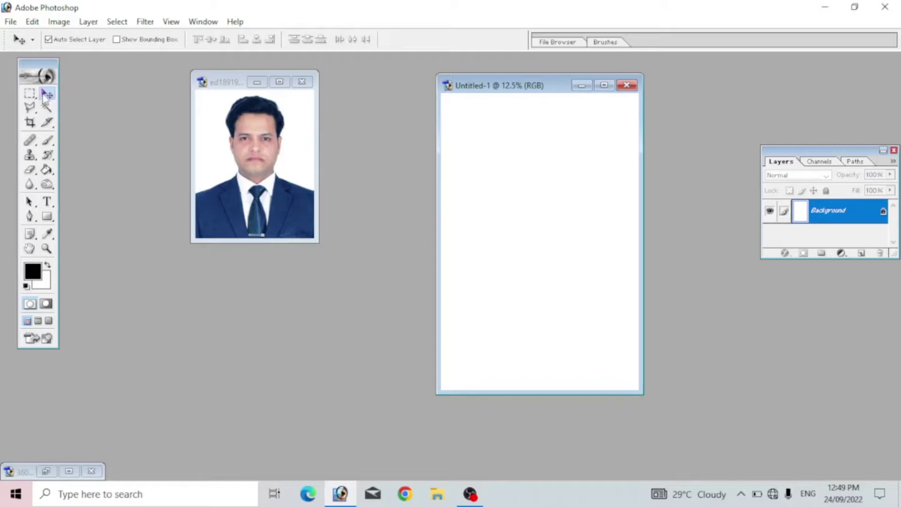
{"action": "left_click", "coordinate": [238, 172]}
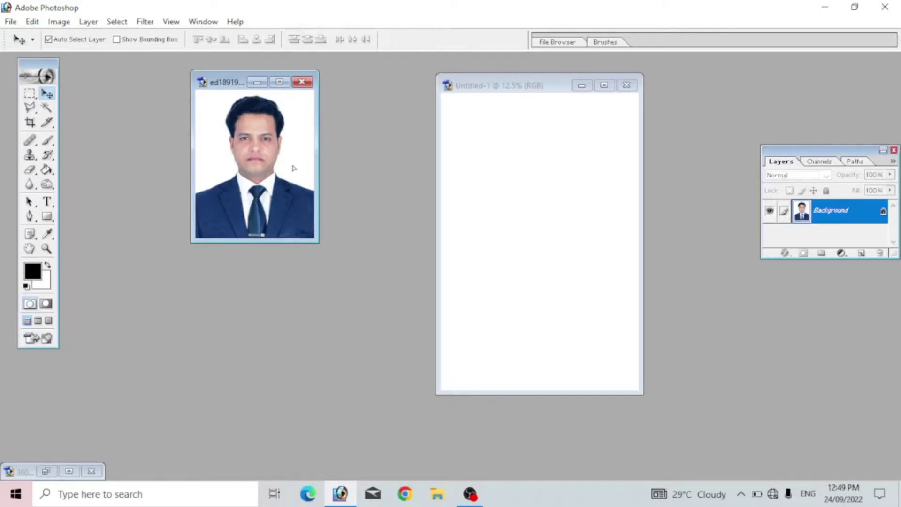
{"action": "left_click_drag", "start_coordinate": [294, 168], "coordinate": [489, 169]}
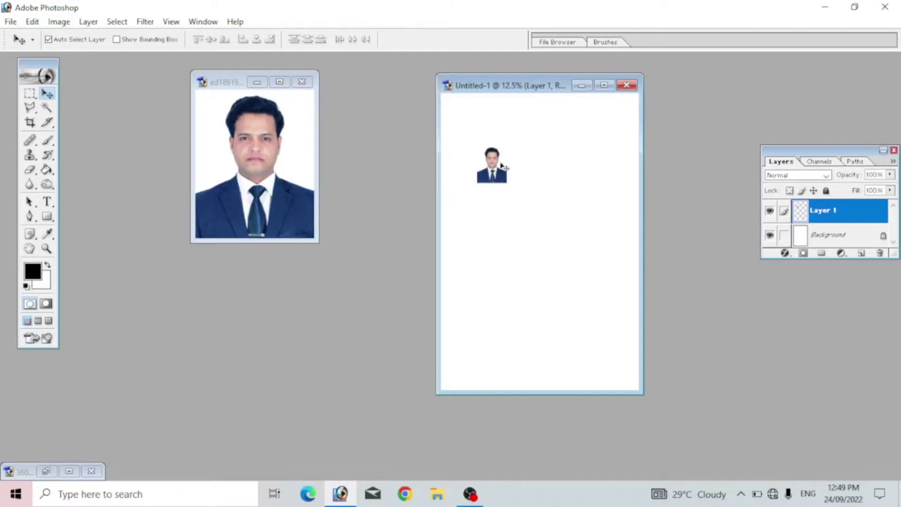
{"action": "left_click", "coordinate": [604, 85]}
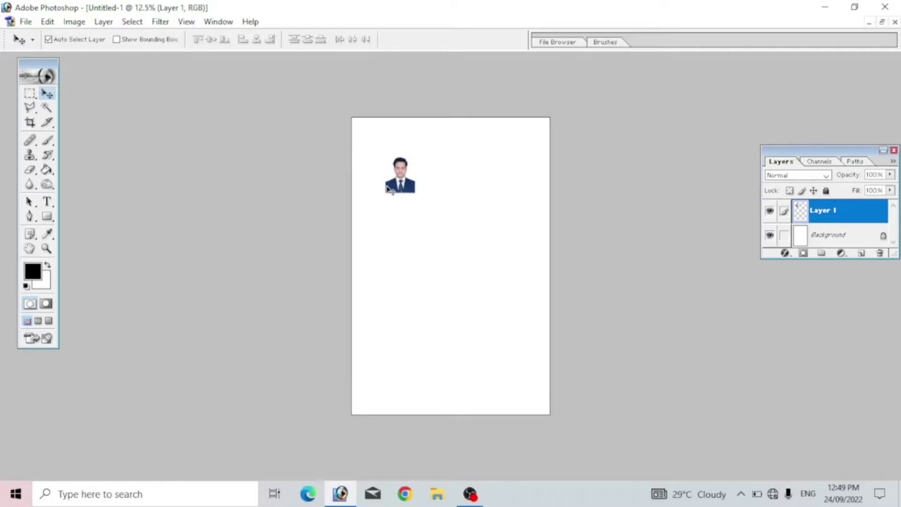
Stroke the man's photo with a 3 px black, center-located border
{"action": "key", "text": "ctrl+plus"}
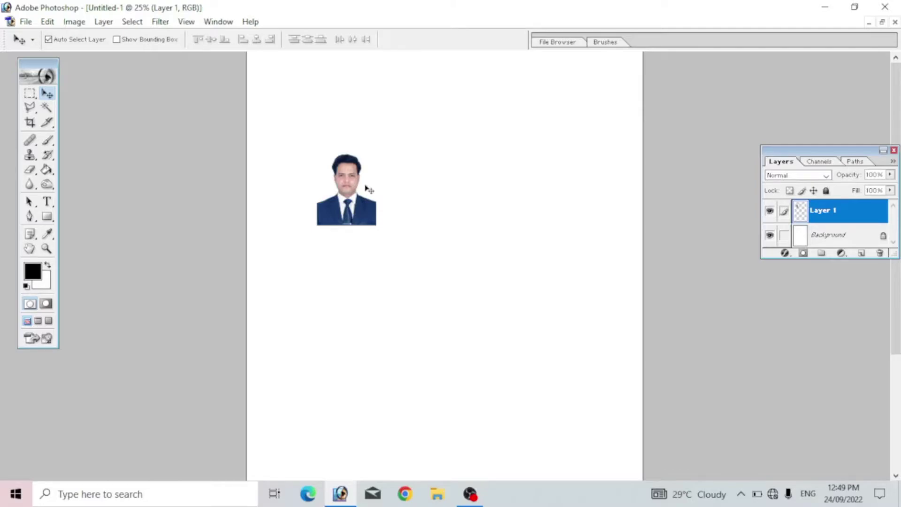
{"action": "left_click", "coordinate": [47, 22]}
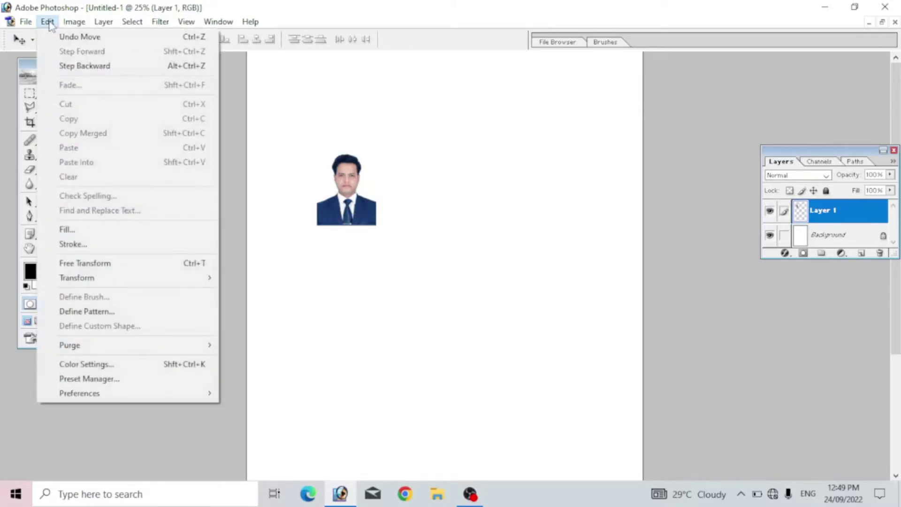
{"action": "left_click", "coordinate": [75, 244]}
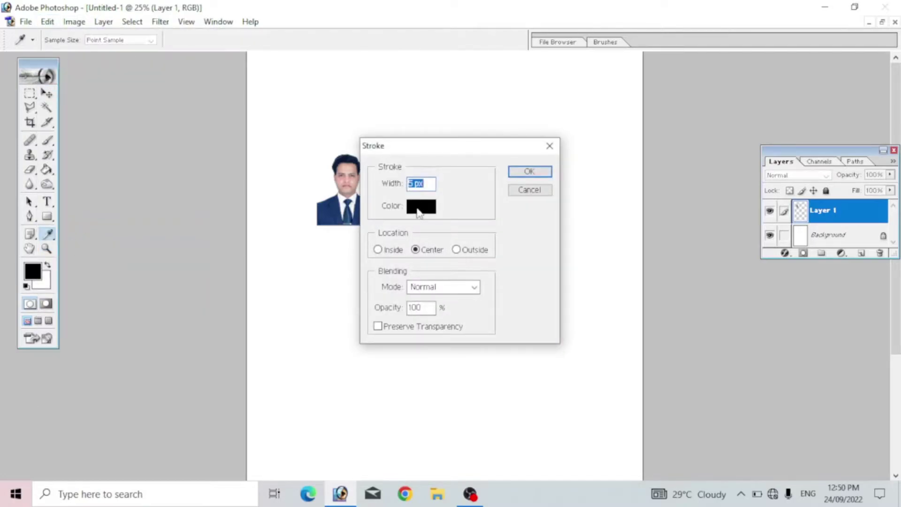
{"action": "left_click", "coordinate": [419, 207]}
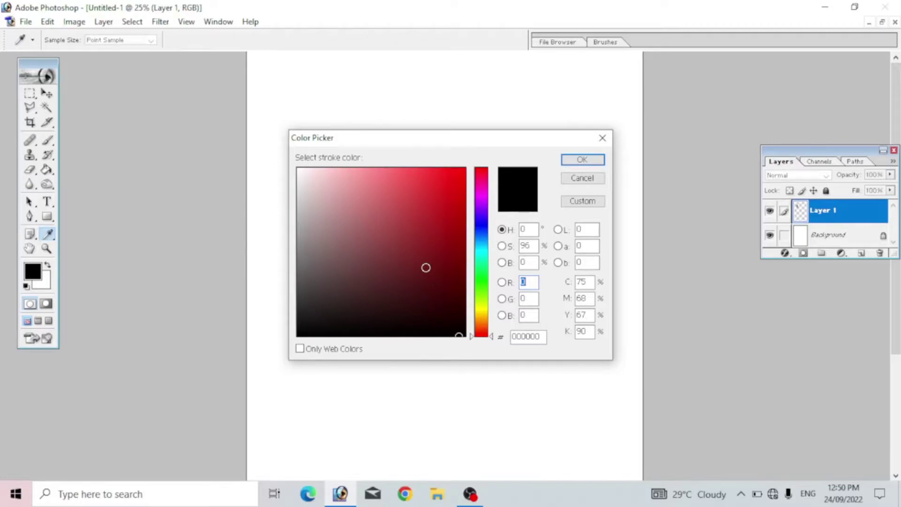
{"action": "left_click", "coordinate": [581, 161]}
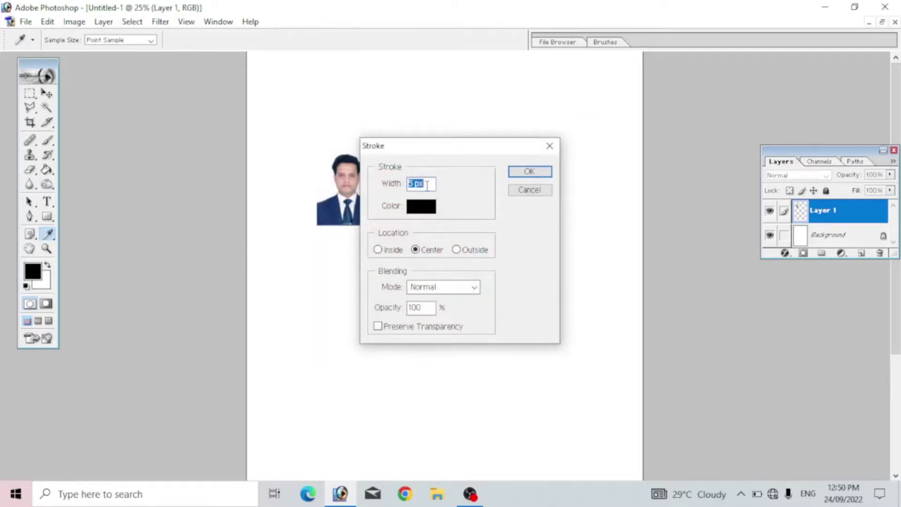
{"action": "left_click_drag", "start_coordinate": [428, 184], "coordinate": [398, 182]}
{"action": "type", "text": "3"}
{"action": "left_click", "coordinate": [416, 250]}
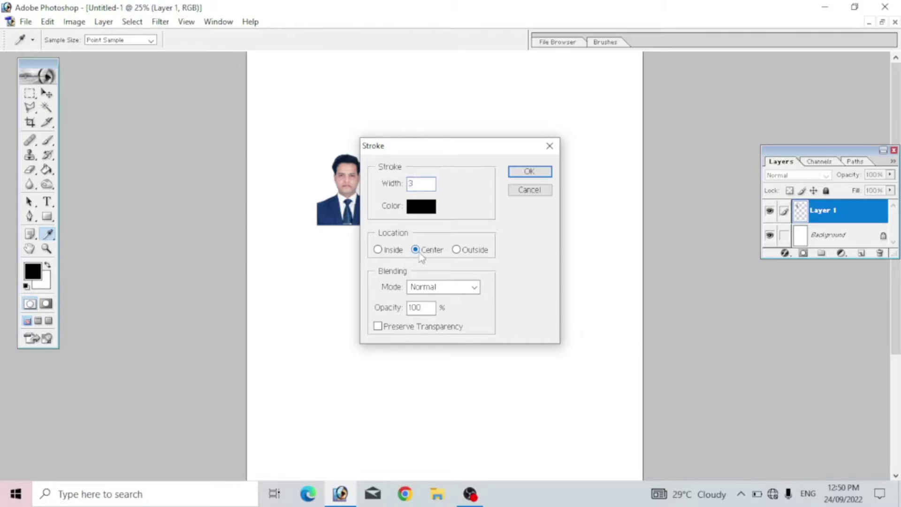
{"action": "left_click", "coordinate": [550, 172]}
{"action": "key", "text": "v"}
{"action": "key", "text": "ctrl+plus"}
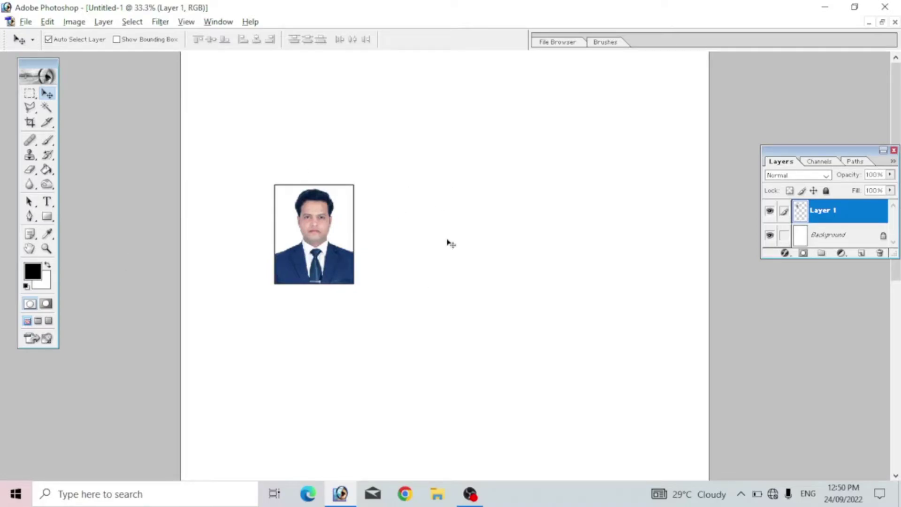
Zoom in to check the border, then zoom out to 16.7% to view the whole page
{"action": "left_click", "coordinate": [46, 250]}
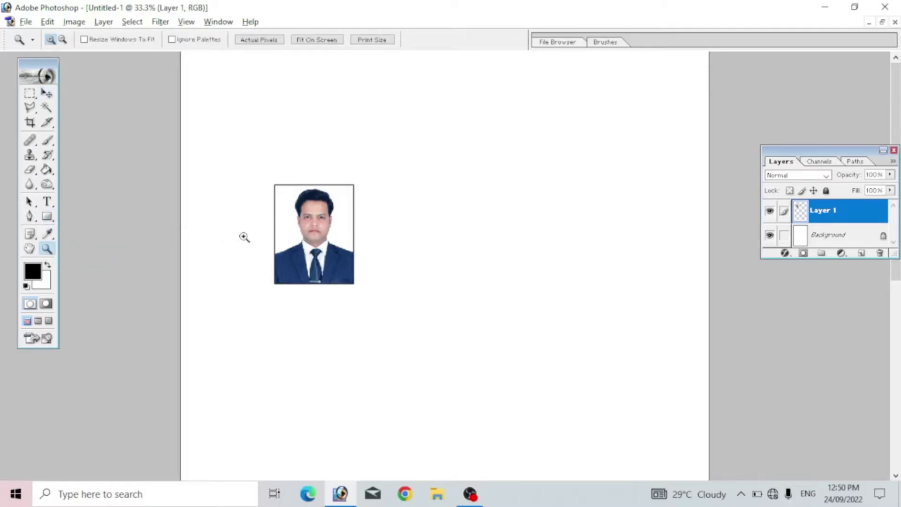
{"action": "left_click", "coordinate": [322, 236]}
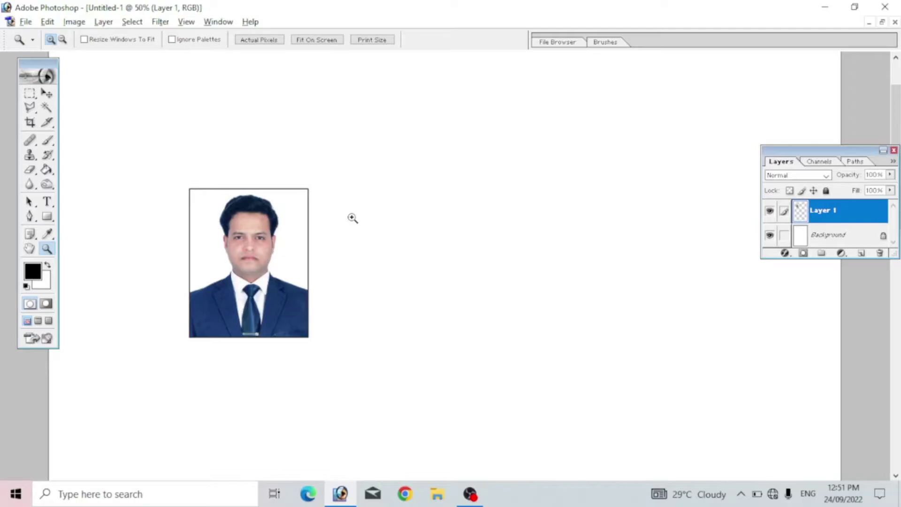
{"action": "left_click", "coordinate": [65, 40]}
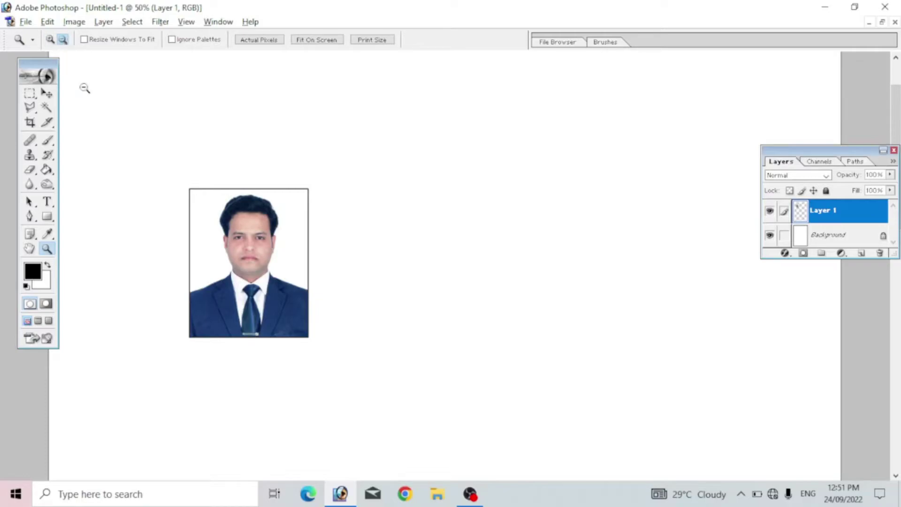
{"action": "left_click", "coordinate": [276, 231]}
{"action": "left_click", "coordinate": [276, 232]}
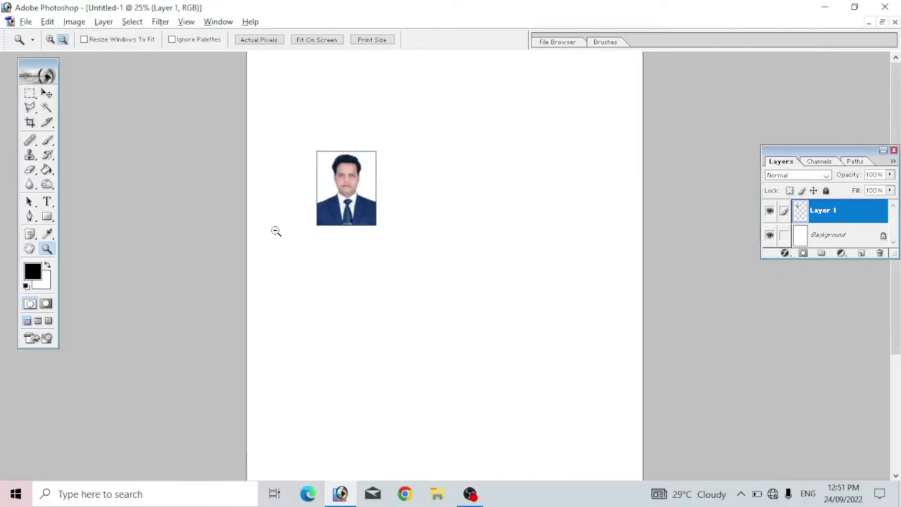
{"action": "left_click", "coordinate": [276, 232]}
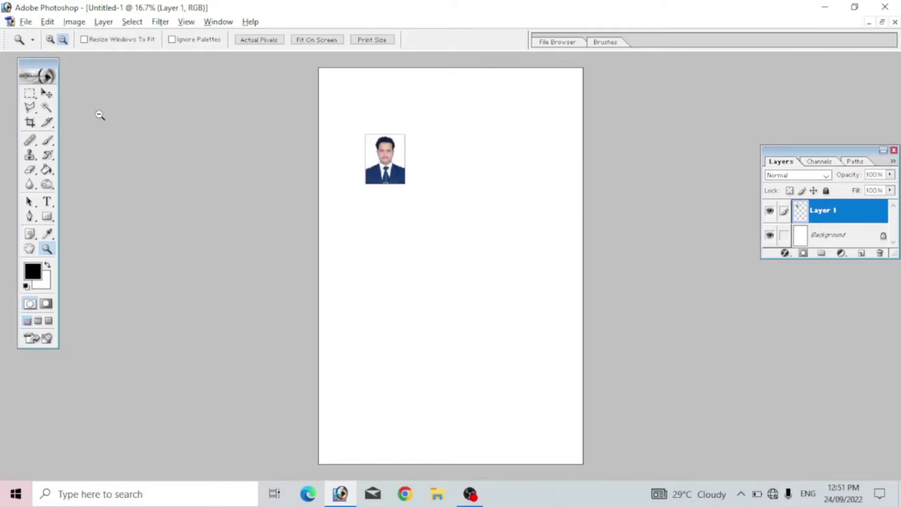
Move the bordered photo into the page's top-left corner, nudging it into place
{"action": "left_click", "coordinate": [47, 95]}
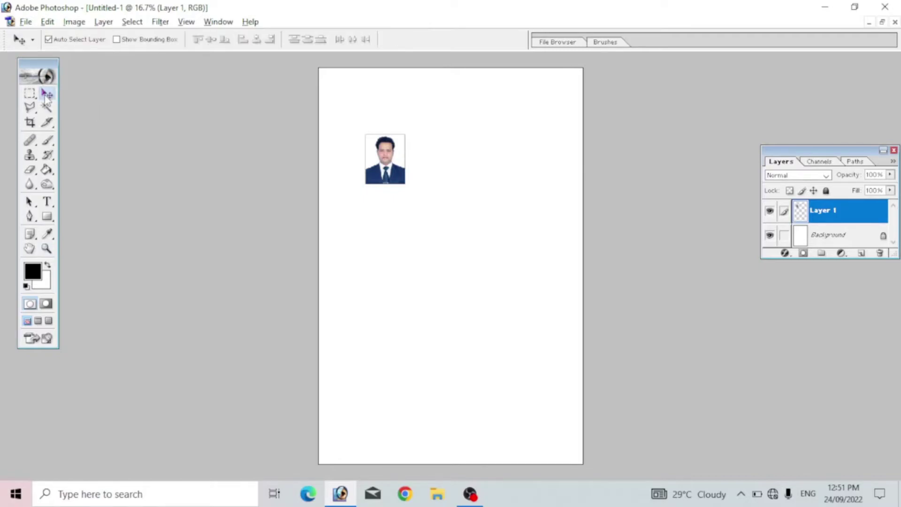
{"action": "left_click_drag", "start_coordinate": [385, 172], "coordinate": [342, 113]}
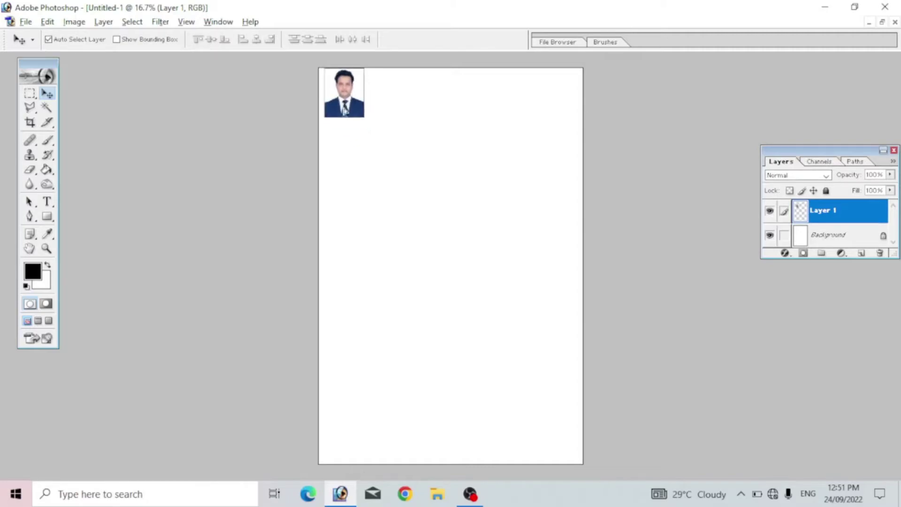
{"action": "key", "text": "shift+Up"}
{"action": "key", "text": "shift+Up"}
{"action": "key", "text": "shift+Up"}
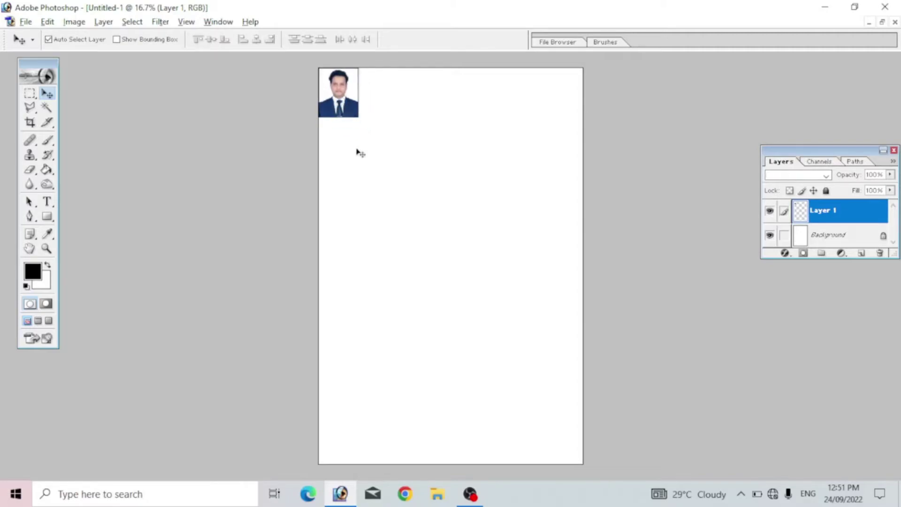
{"action": "key", "text": "shift+Up"}
{"action": "key", "text": "shift+Up"}
{"action": "key", "text": "shift+Right"}
{"action": "key", "text": "shift+Right"}
{"action": "key", "text": "shift+Up"}
{"action": "key", "text": "shift+Right"}
{"action": "key", "text": "shift+Right"}
{"action": "key", "text": "shift+Down"}
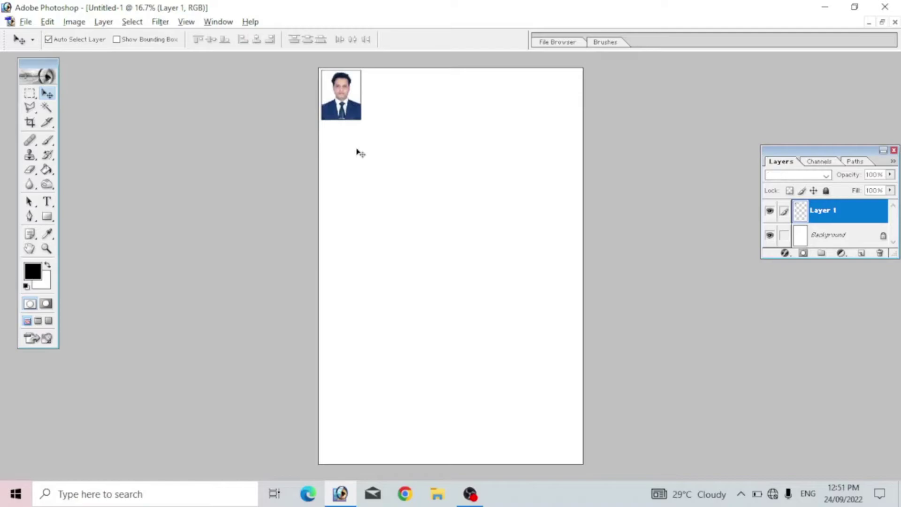
{"action": "key", "text": "shift+Down"}
{"action": "key", "text": "shift+Right"}
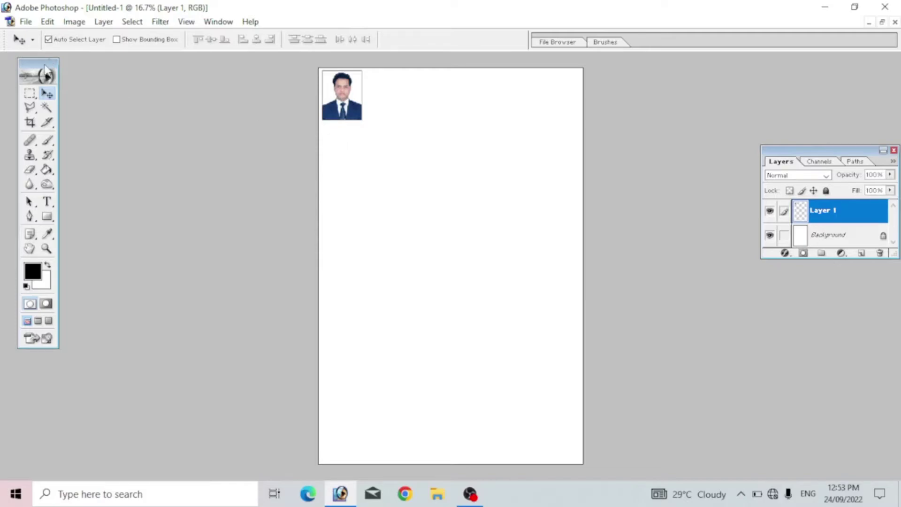
Alt-drag copies to the right until six photos form the top row
{"action": "left_click_drag", "start_coordinate": [49, 66], "coordinate": [43, 68]}
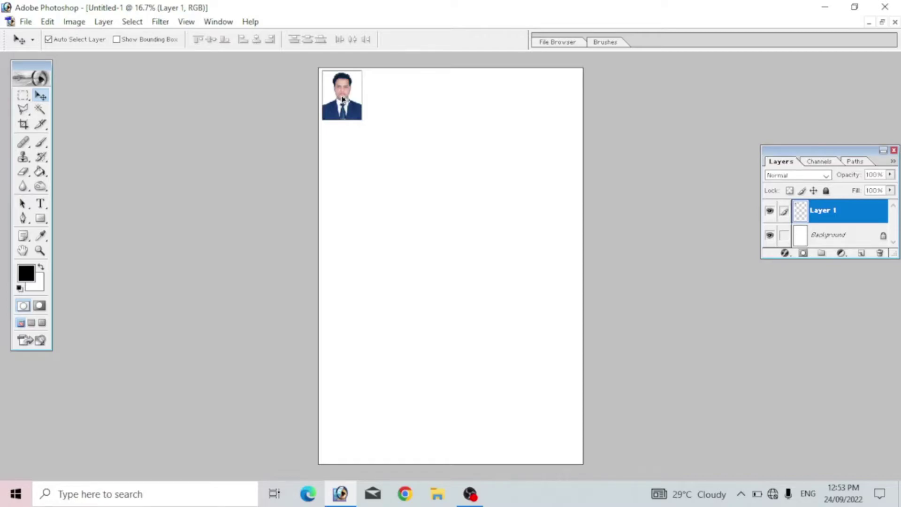
{"action": "left_click_drag", "start_coordinate": [346, 100], "coordinate": [385, 101]}
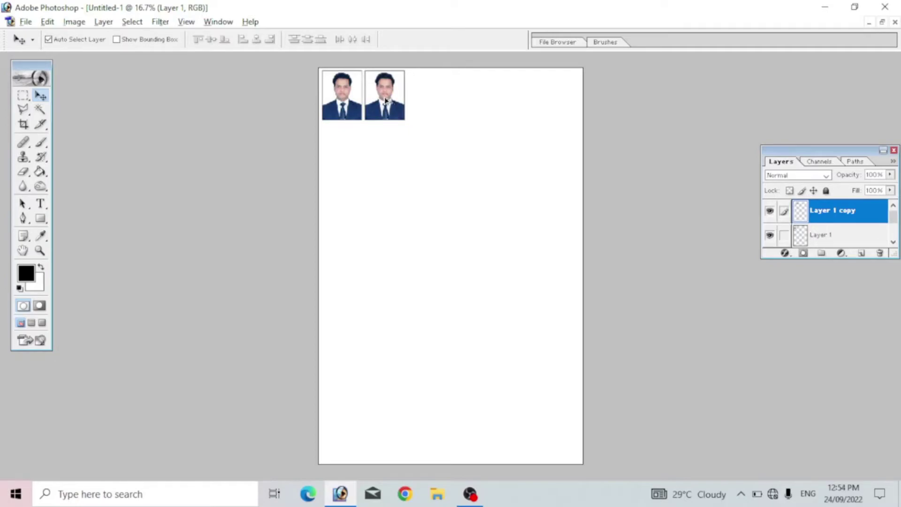
{"action": "left_click_drag", "start_coordinate": [386, 101], "coordinate": [513, 105]}
{"action": "mouse_move", "coordinate": [514, 104]}
{"action": "left_mouse_down"}
{"action": "mouse_move", "coordinate": [558, 106]}
{"action": "mouse_move", "coordinate": [539, 102]}
{"action": "left_mouse_up"}
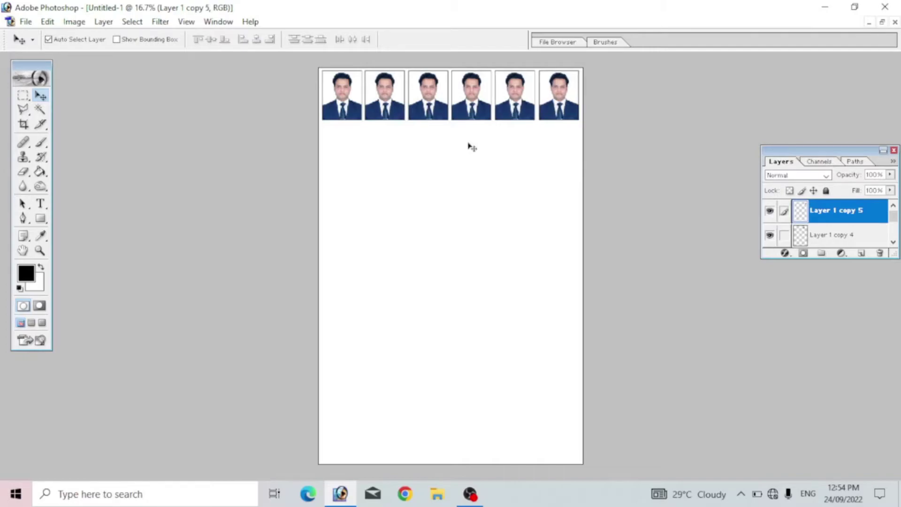
Select the six-photo row with the Rectangular Marquee and copy it merged into Layer 2
{"action": "left_click", "coordinate": [23, 96]}
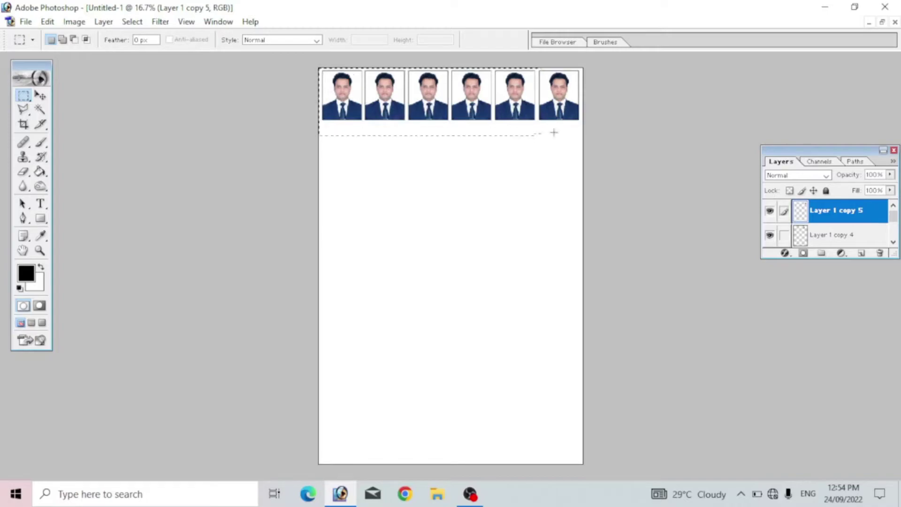
{"action": "left_click_drag", "start_coordinate": [317, 67], "coordinate": [583, 121]}
{"action": "key", "text": "ctrl+d"}
{"action": "key", "text": "ctrl+shift+alt+n"}
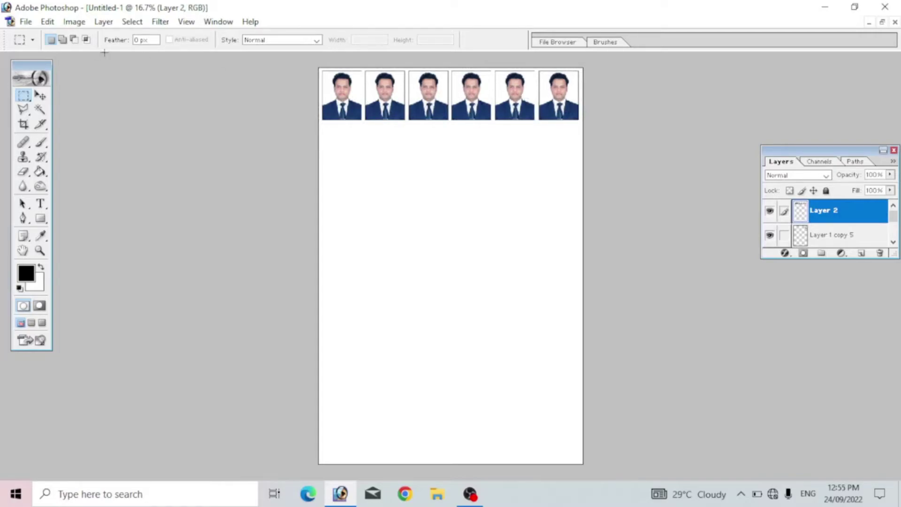
Move the pasted row down and Alt-drag duplicates below until seven rows fill the page
{"action": "left_click", "coordinate": [40, 96]}
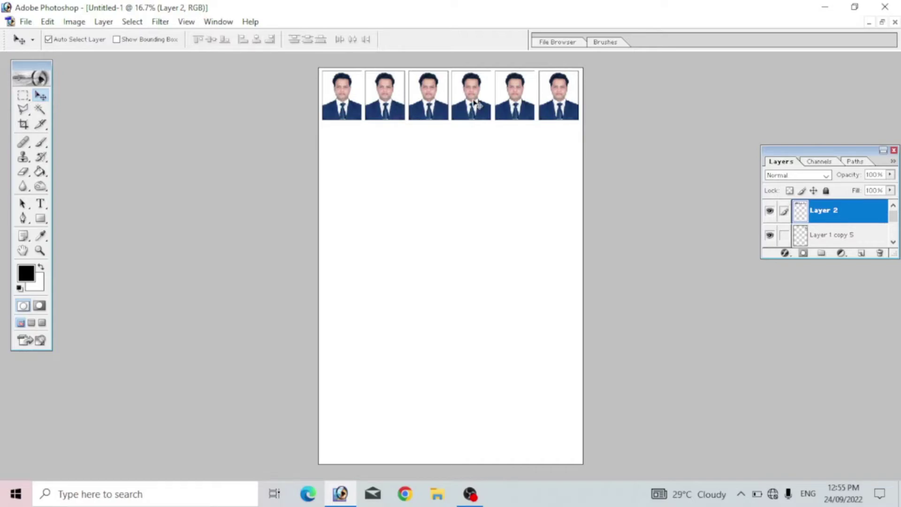
{"action": "left_click_drag", "start_coordinate": [477, 104], "coordinate": [479, 149]}
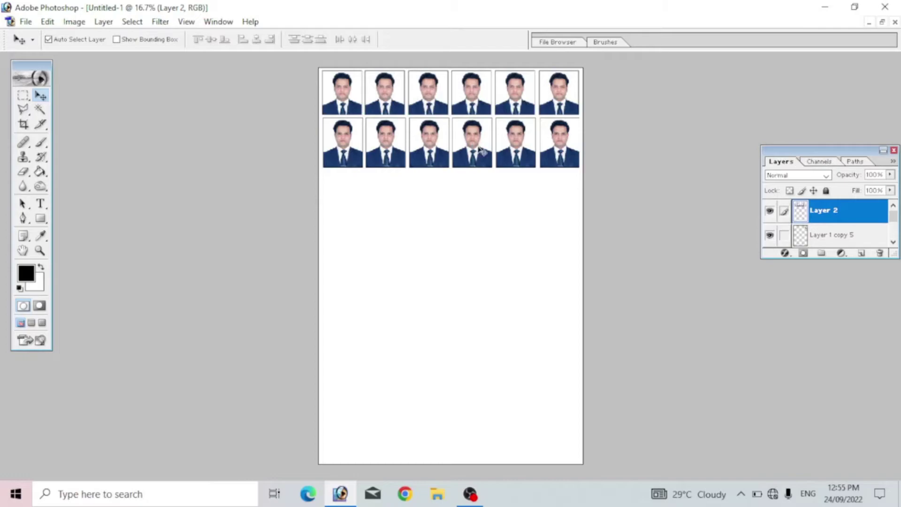
{"action": "left_click_drag", "start_coordinate": [481, 149], "coordinate": [483, 147]}
{"action": "left_click_drag", "start_coordinate": [480, 146], "coordinate": [479, 219]}
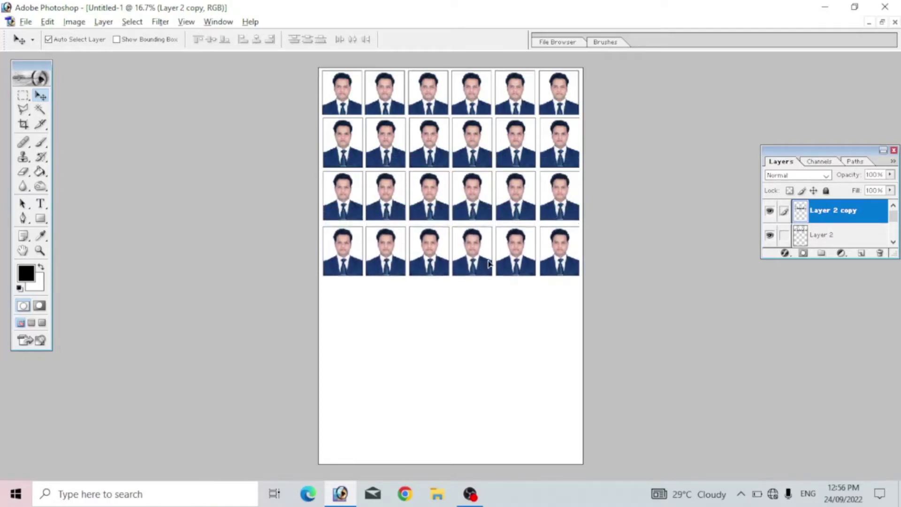
{"action": "mouse_move", "coordinate": [479, 219]}
{"action": "left_mouse_down"}
{"action": "mouse_move", "coordinate": [488, 261]}
{"action": "mouse_move", "coordinate": [480, 311]}
{"action": "mouse_move", "coordinate": [499, 410]}
{"action": "left_mouse_up"}
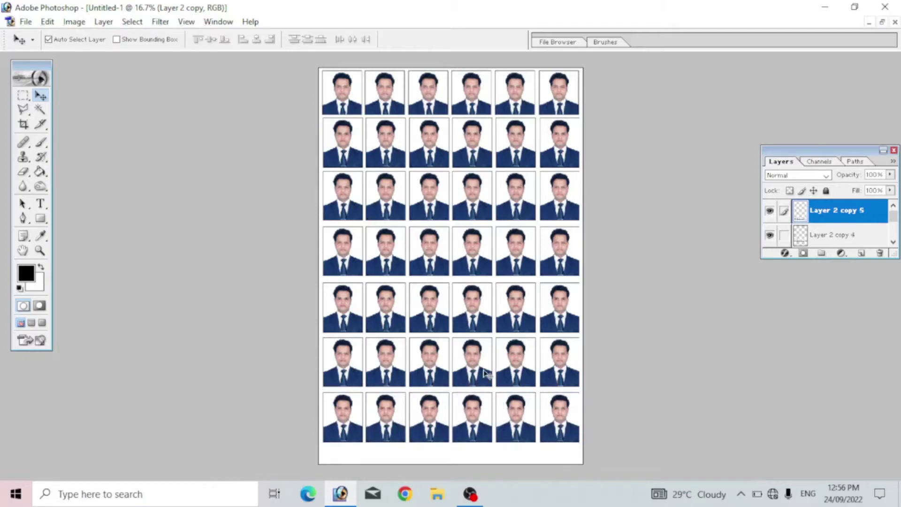
Save the zoomed-out sheet as passport.jpg in JPEG format at maximum quality 12
{"action": "left_click", "coordinate": [883, 21]}
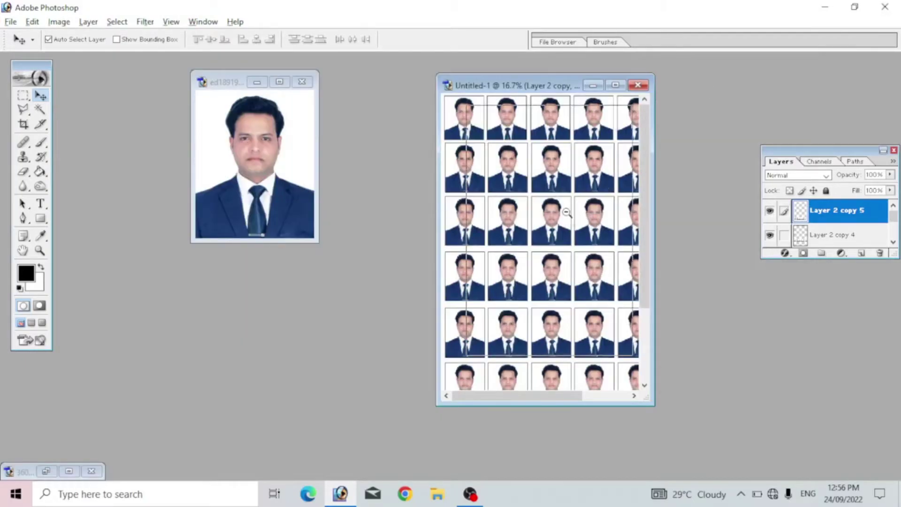
{"action": "key", "text": "ctrl+minus"}
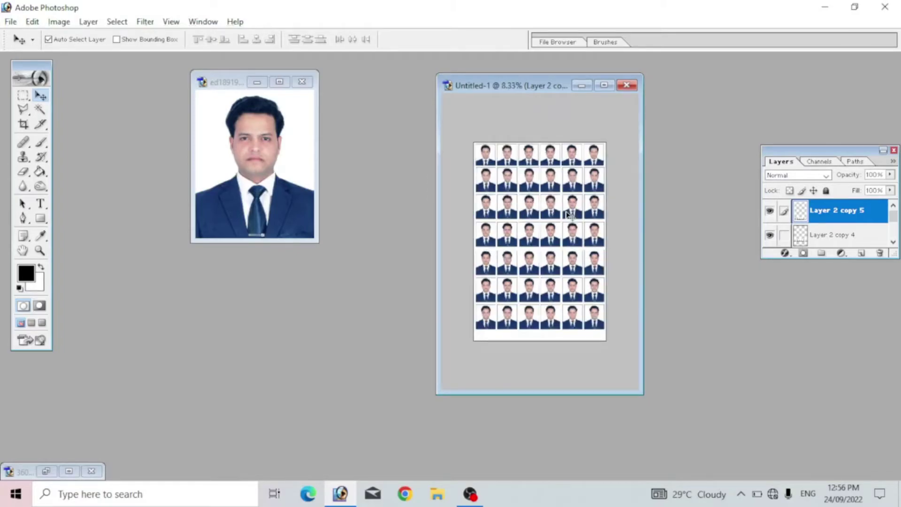
{"action": "left_click", "coordinate": [8, 22]}
{"action": "left_click", "coordinate": [60, 143]}
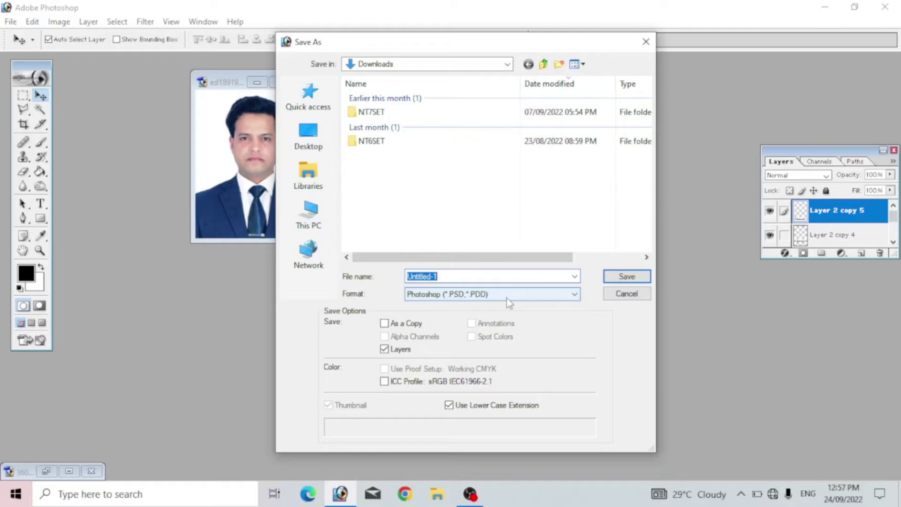
{"action": "left_click", "coordinate": [508, 296]}
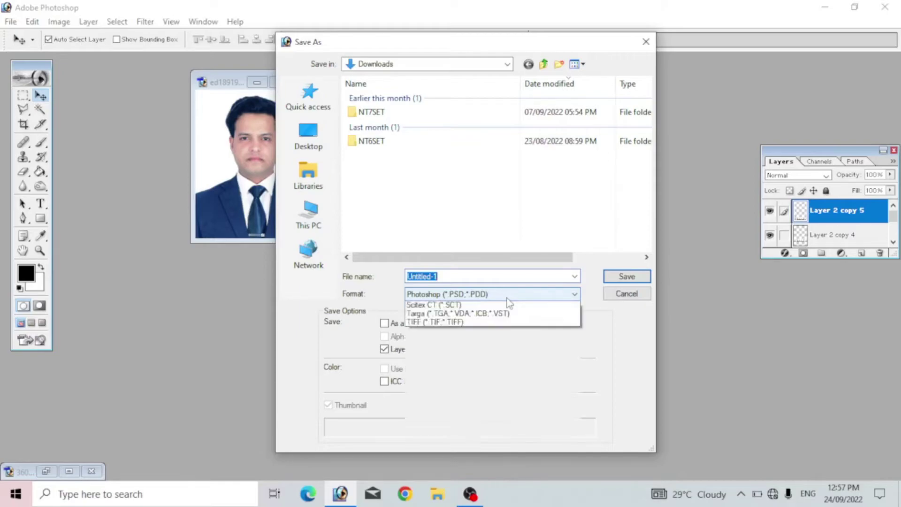
{"action": "left_click", "coordinate": [505, 359]}
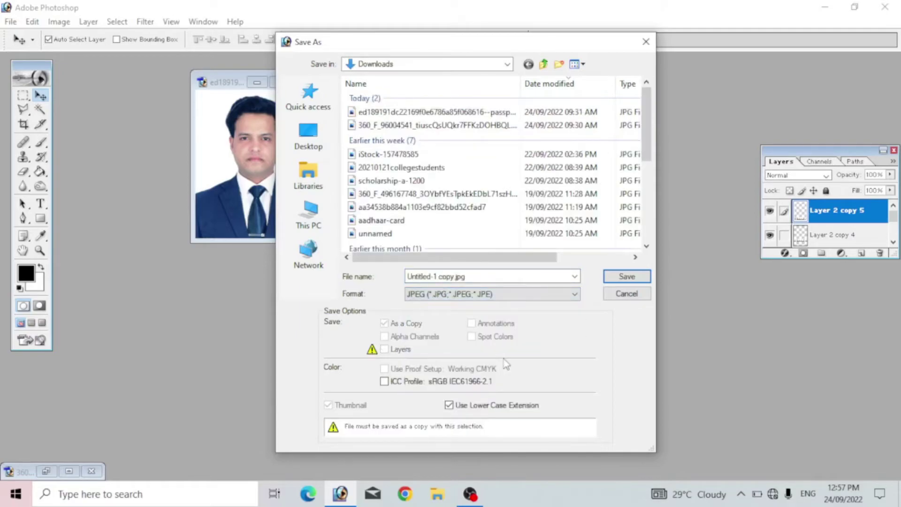
{"action": "left_click_drag", "start_coordinate": [493, 276], "coordinate": [328, 282]}
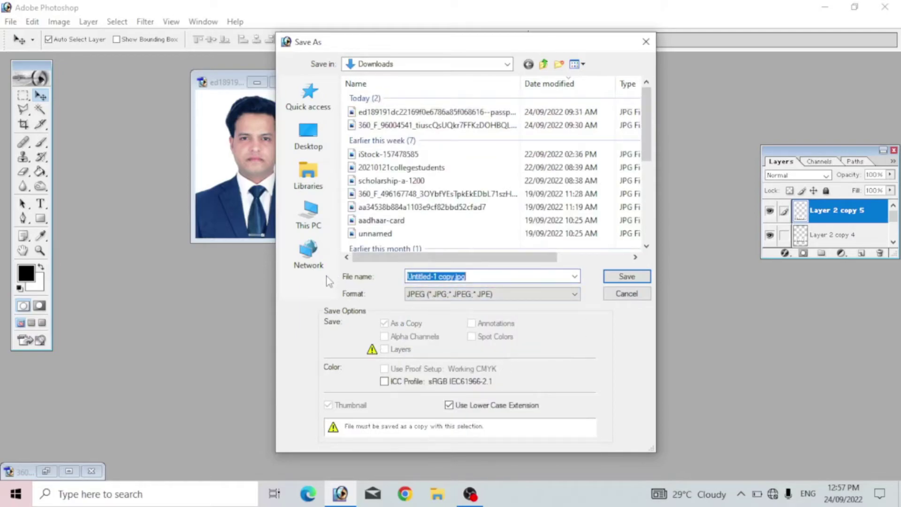
{"action": "type", "text": "passport"}
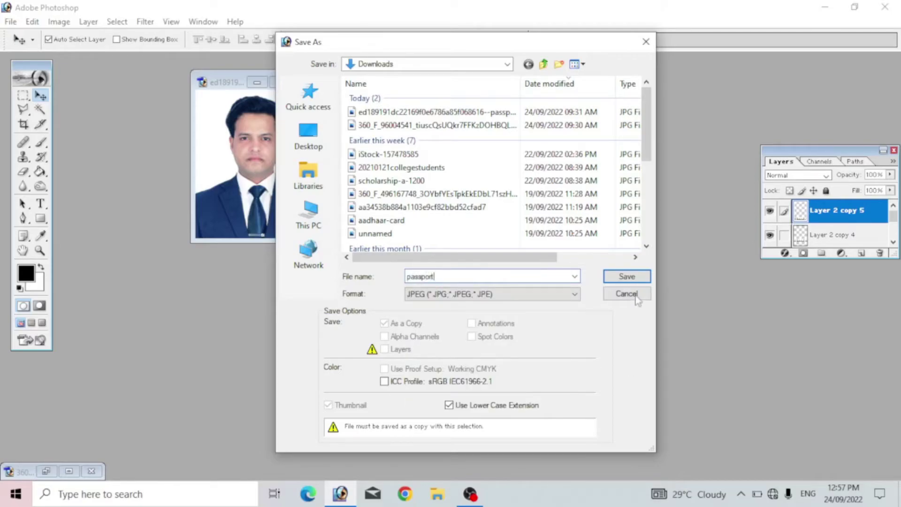
{"action": "left_click", "coordinate": [619, 276]}
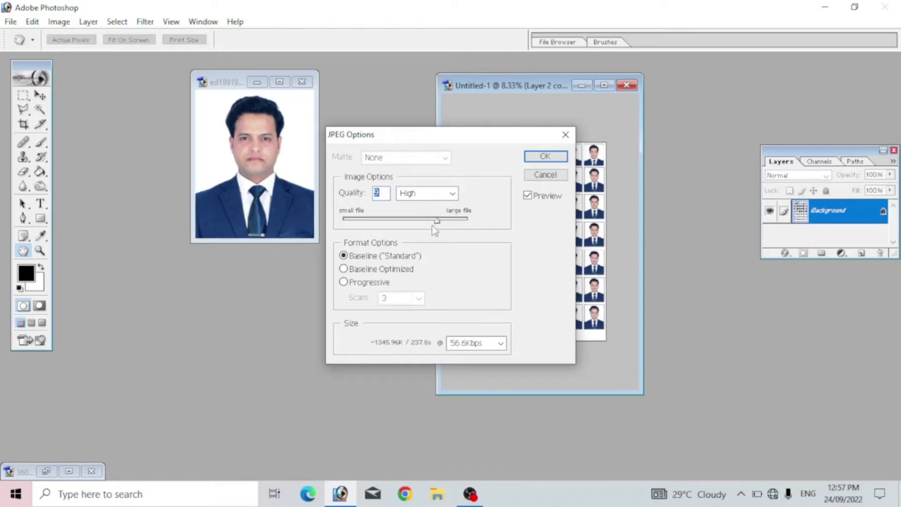
{"action": "left_click_drag", "start_coordinate": [437, 221], "coordinate": [468, 220]}
{"action": "left_click", "coordinate": [559, 158]}
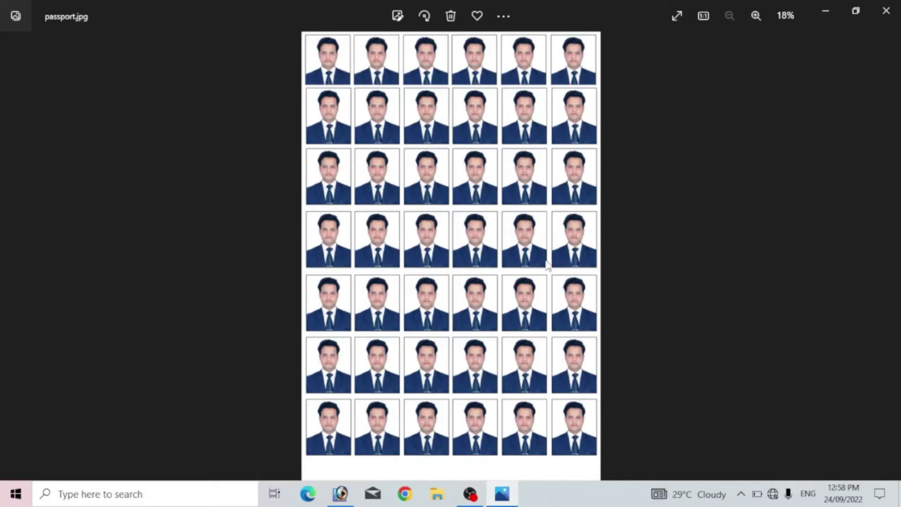
Check the printer in passport.jpg's print preview, cancel without printing, and minimize Photos
{"action": "key", "text": "ctrl+p"}
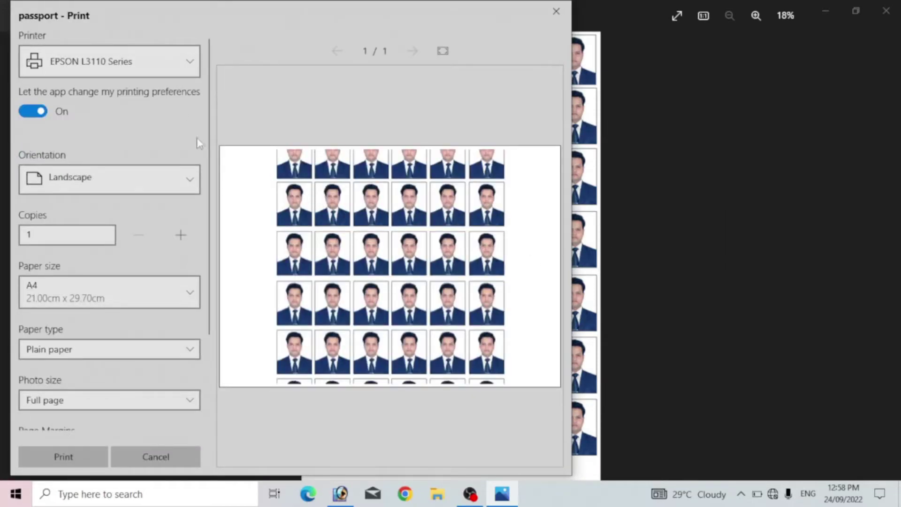
{"action": "left_click", "coordinate": [192, 63]}
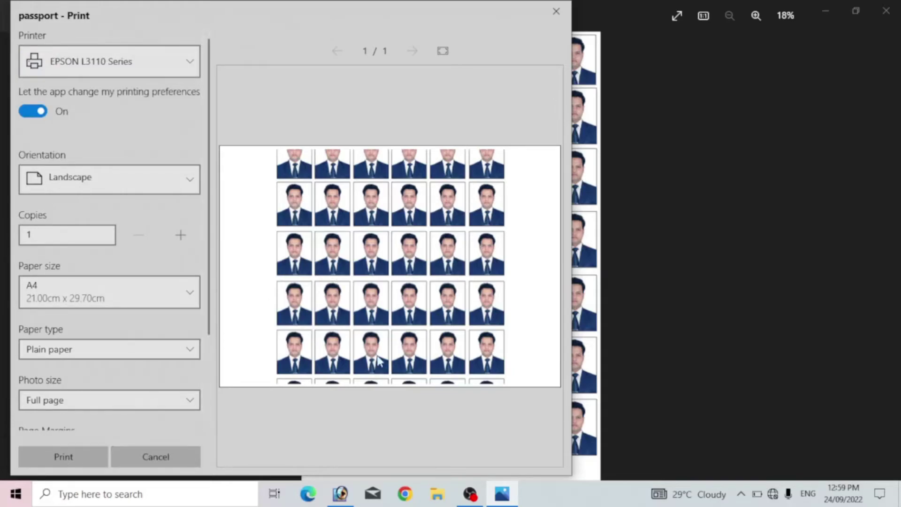
{"action": "left_click", "coordinate": [565, 14]}
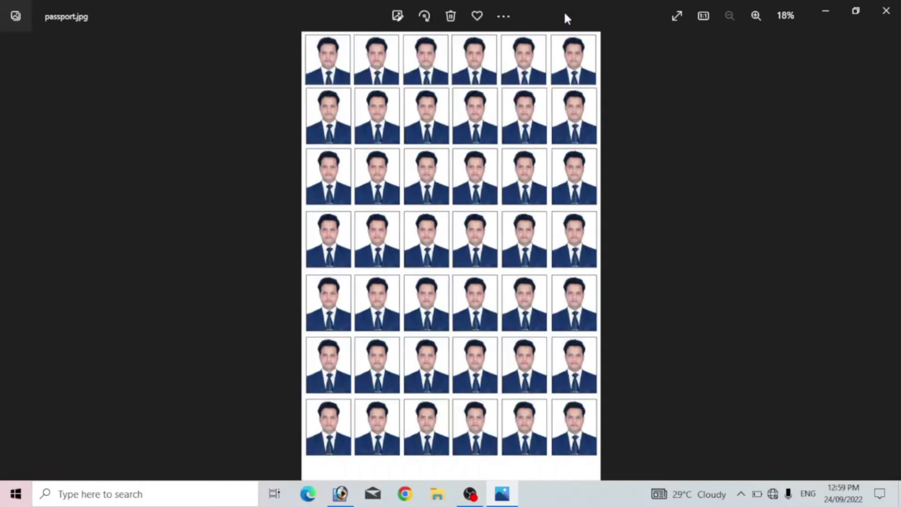
{"action": "left_click", "coordinate": [829, 11]}
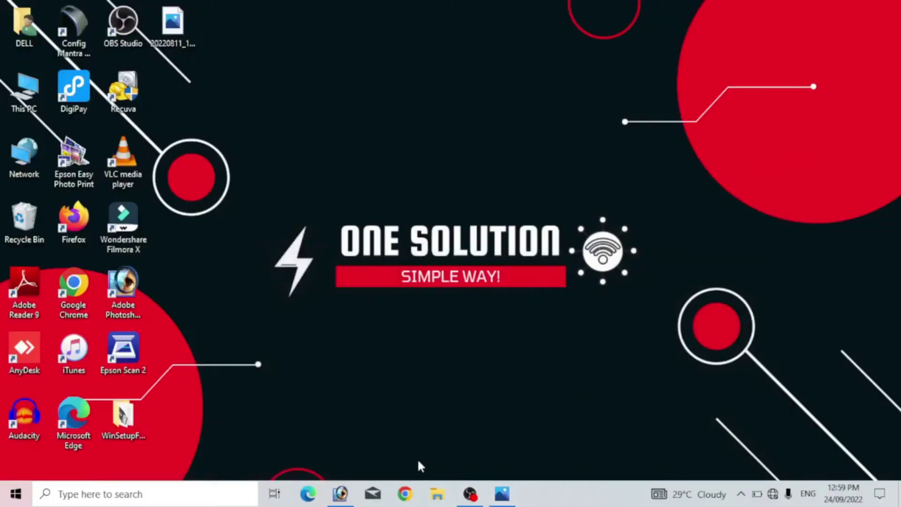
Preview the sheet's print with Scale to Fit Media, close unprinted, and switch to the man's portrait
{"action": "left_click", "coordinate": [341, 494]}
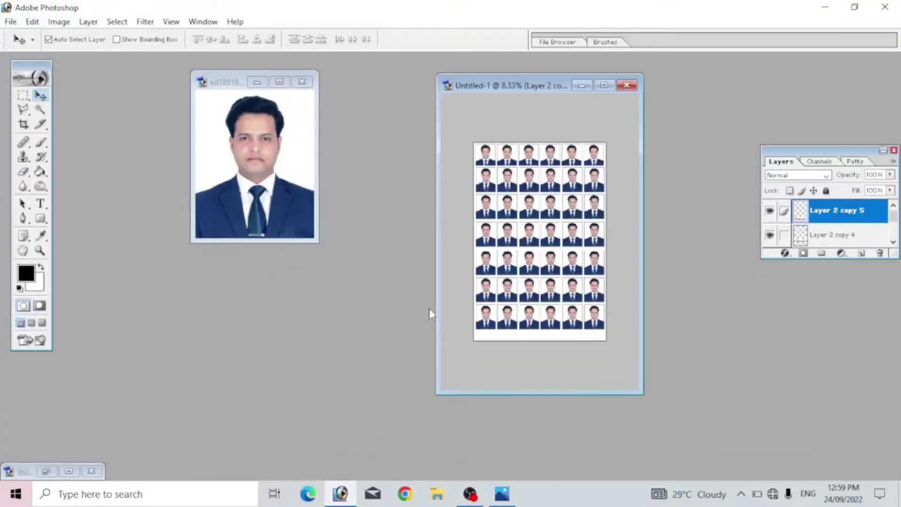
{"action": "left_click", "coordinate": [11, 22]}
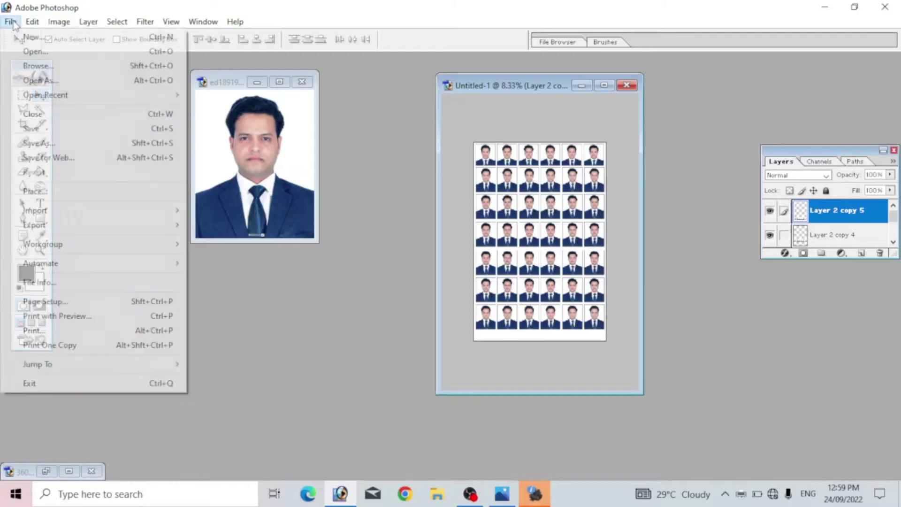
{"action": "left_click", "coordinate": [58, 317]}
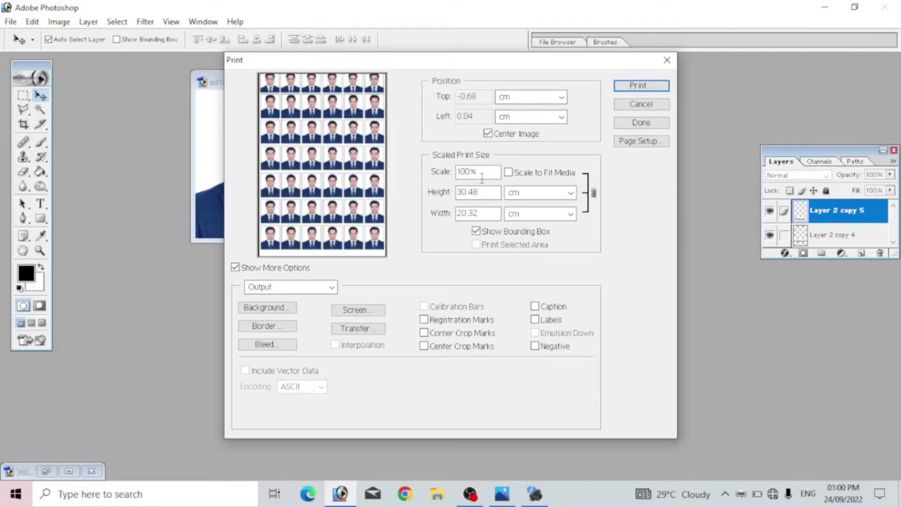
{"action": "left_click", "coordinate": [509, 172]}
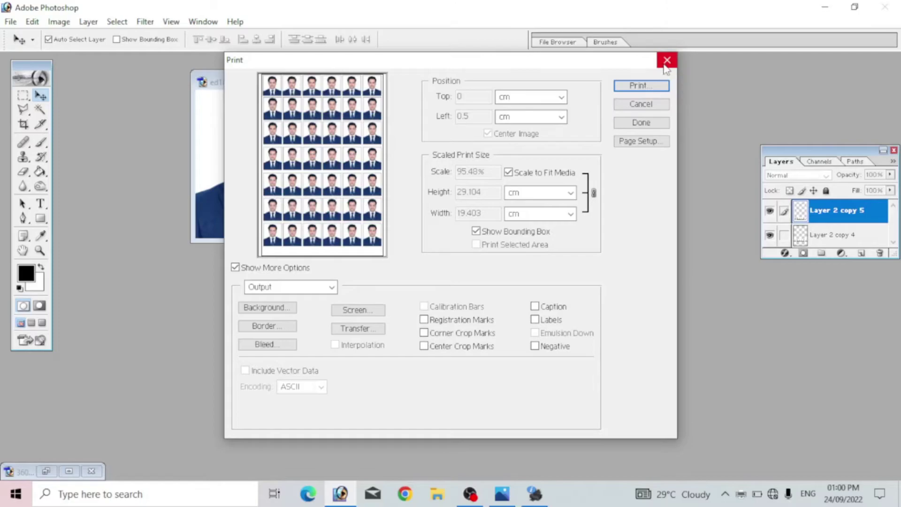
{"action": "left_click", "coordinate": [666, 62]}
{"action": "left_click", "coordinate": [238, 176]}
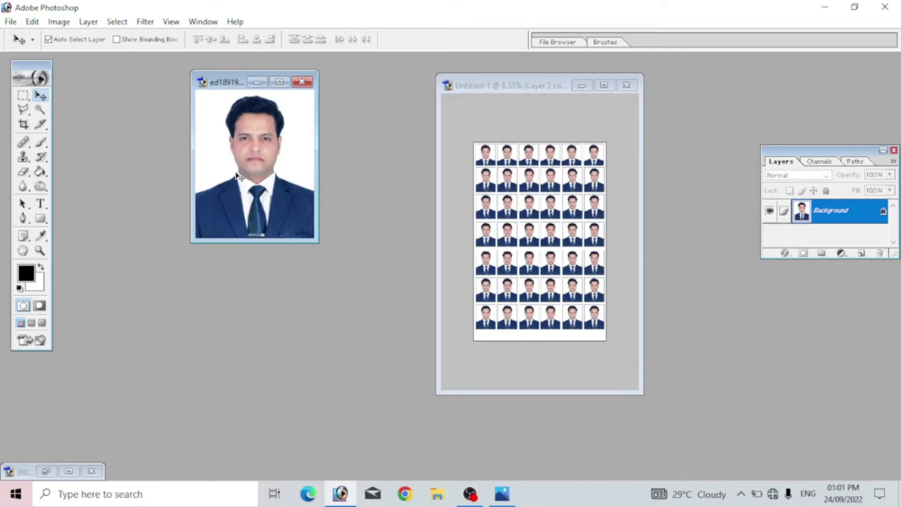
Try a Curves adjustment on the man's portrait, then close it
{"action": "left_click", "coordinate": [58, 22]}
{"action": "mouse_move", "coordinate": [89, 55]}
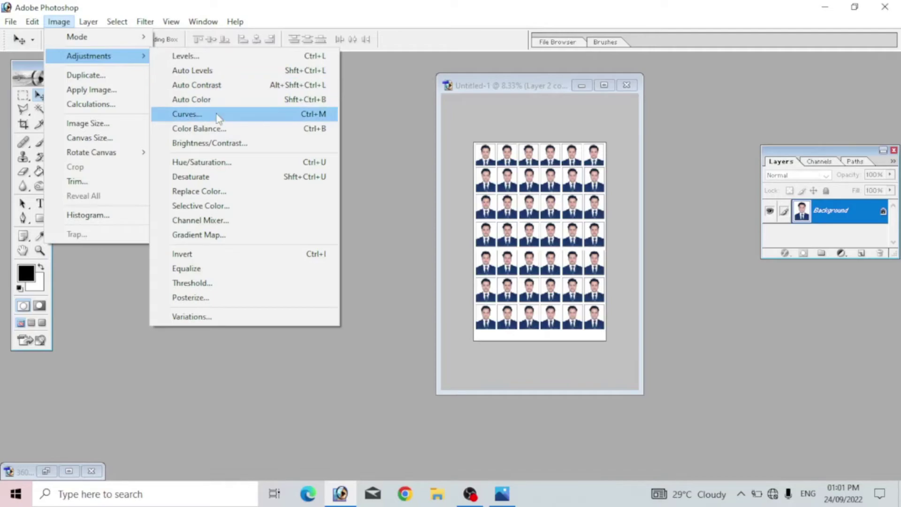
{"action": "left_click", "coordinate": [218, 118]}
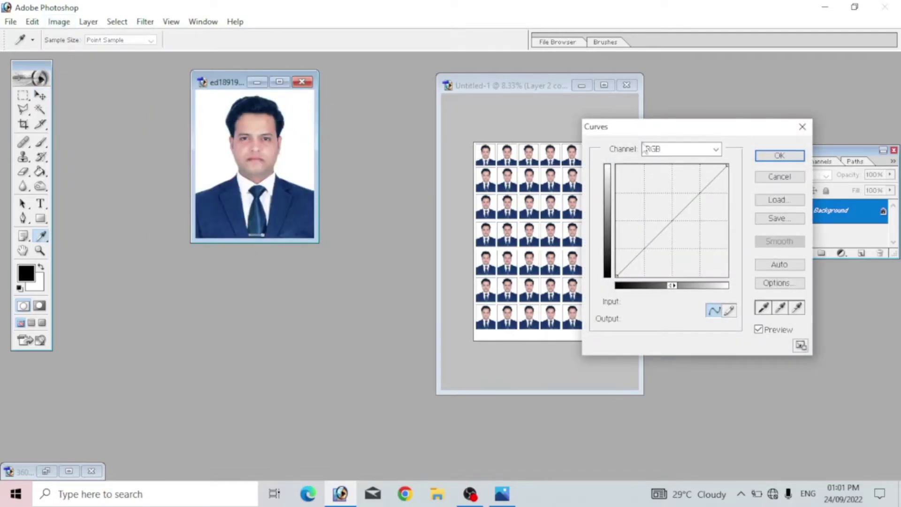
{"action": "left_click_drag", "start_coordinate": [672, 130], "coordinate": [494, 107]}
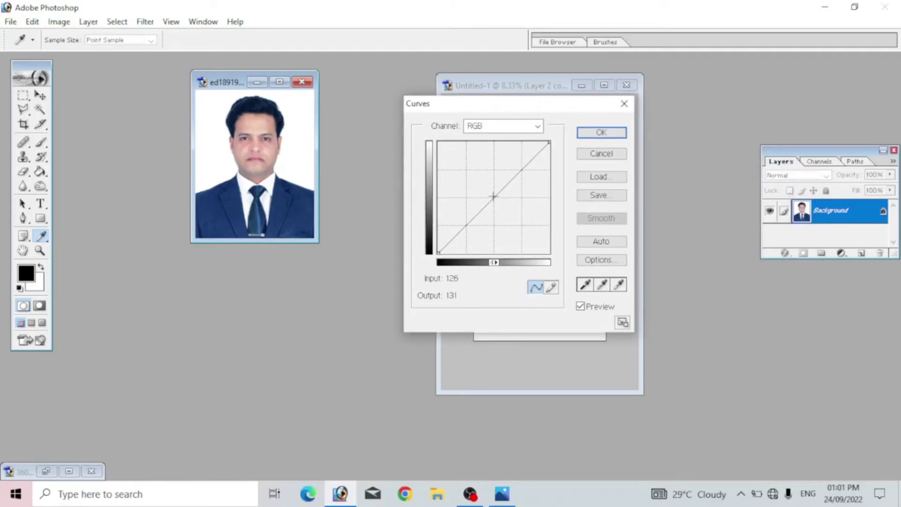
{"action": "left_click_drag", "start_coordinate": [493, 196], "coordinate": [492, 193]}
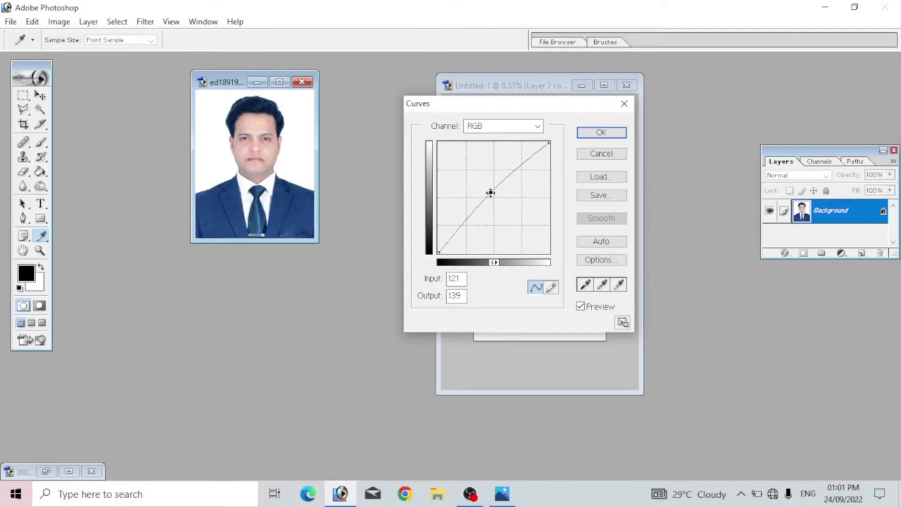
{"action": "left_click_drag", "start_coordinate": [491, 192], "coordinate": [494, 196]}
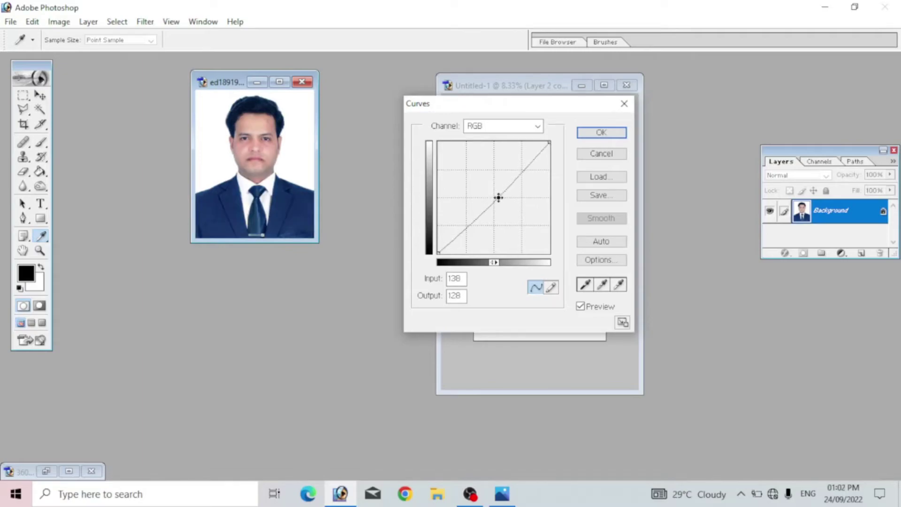
{"action": "left_click_drag", "start_coordinate": [499, 199], "coordinate": [501, 200]}
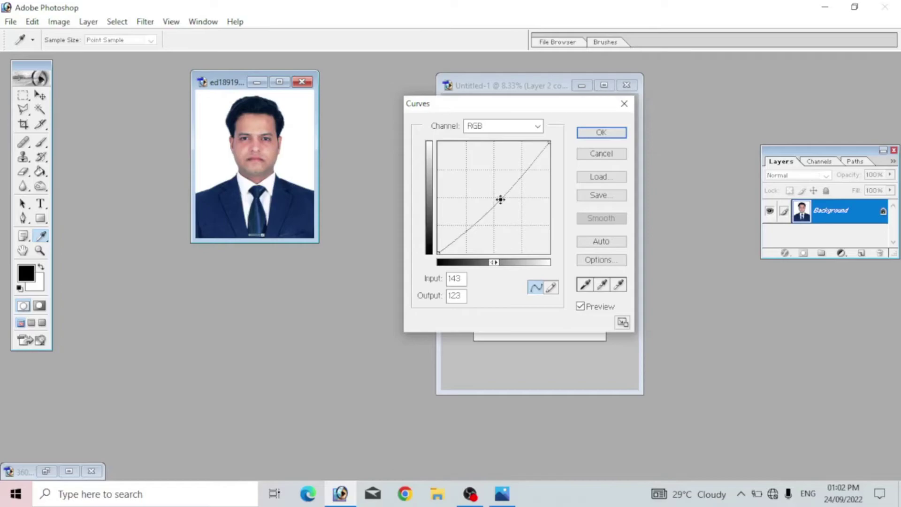
{"action": "left_click", "coordinate": [602, 133]}
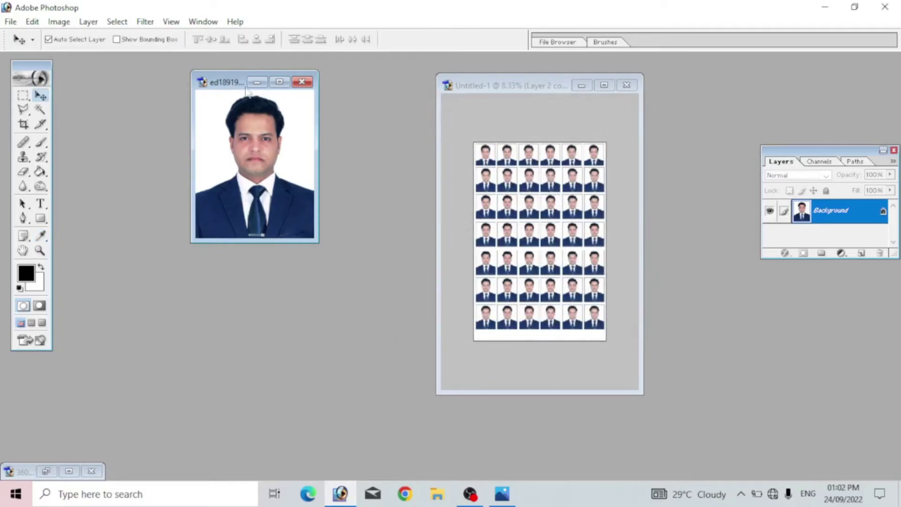
Preview Levels on the man's portrait with the output white level lowered to 246
{"action": "left_click_drag", "start_coordinate": [229, 86], "coordinate": [230, 104]}
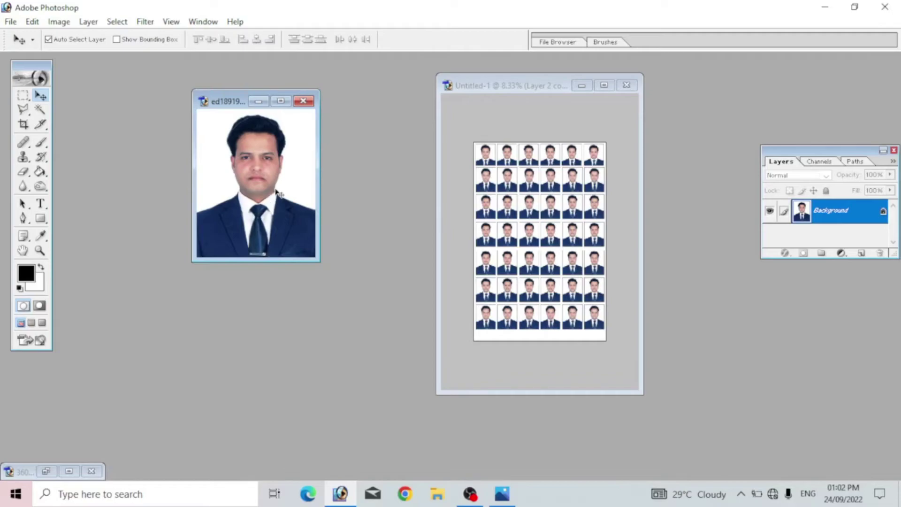
{"action": "left_click", "coordinate": [59, 22]}
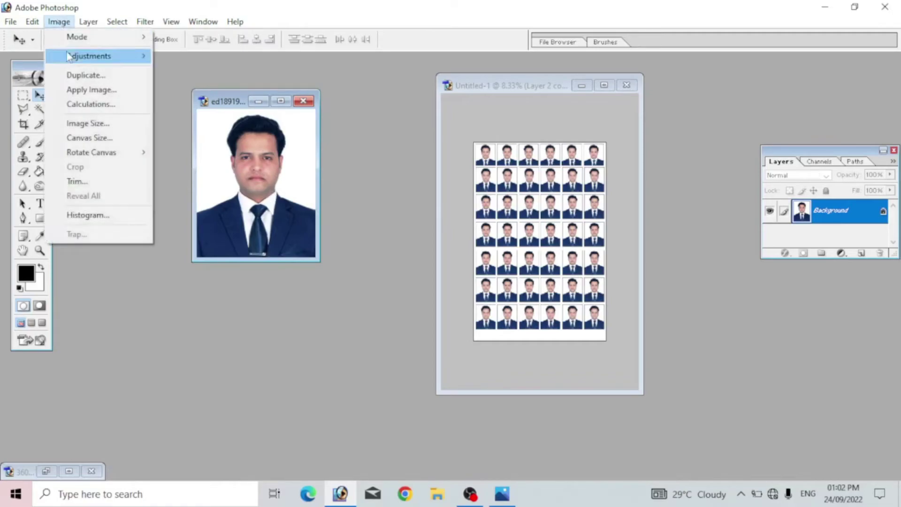
{"action": "mouse_move", "coordinate": [88, 55]}
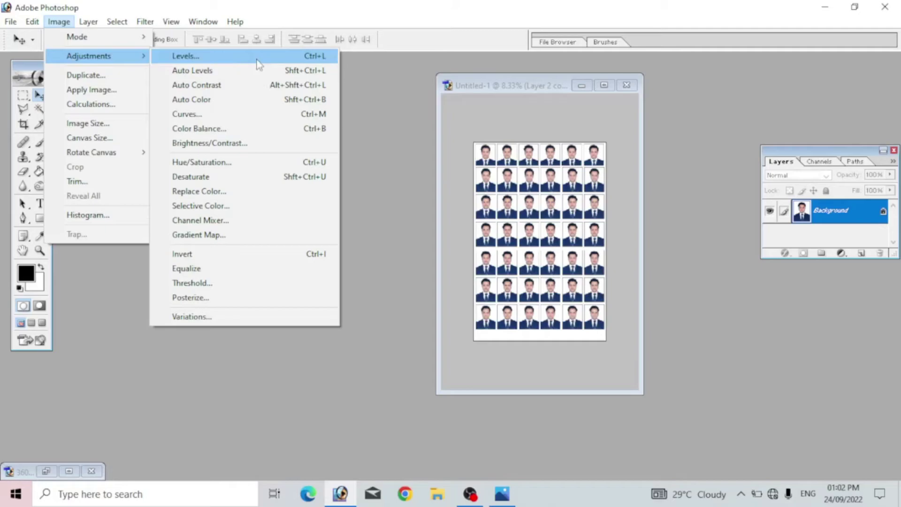
{"action": "left_click", "coordinate": [257, 61]}
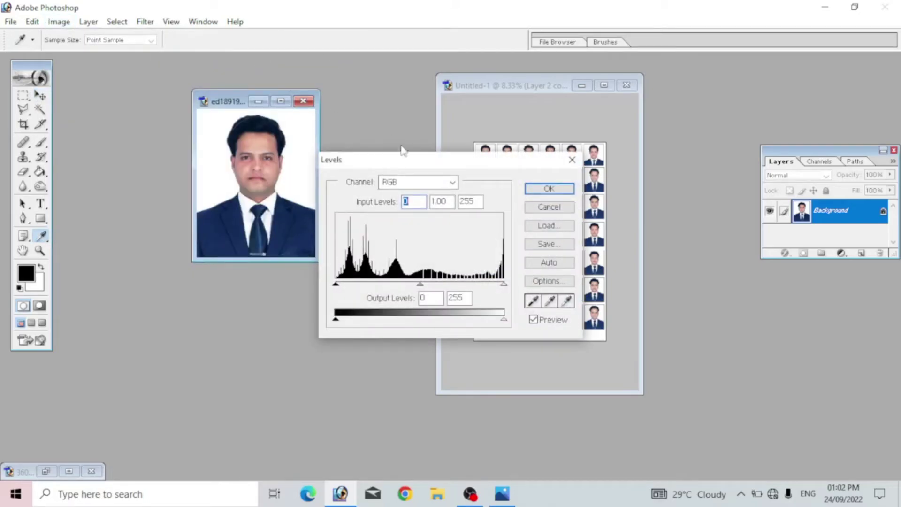
{"action": "left_click_drag", "start_coordinate": [424, 161], "coordinate": [445, 160]}
{"action": "left_click_drag", "start_coordinate": [524, 320], "coordinate": [520, 322]}
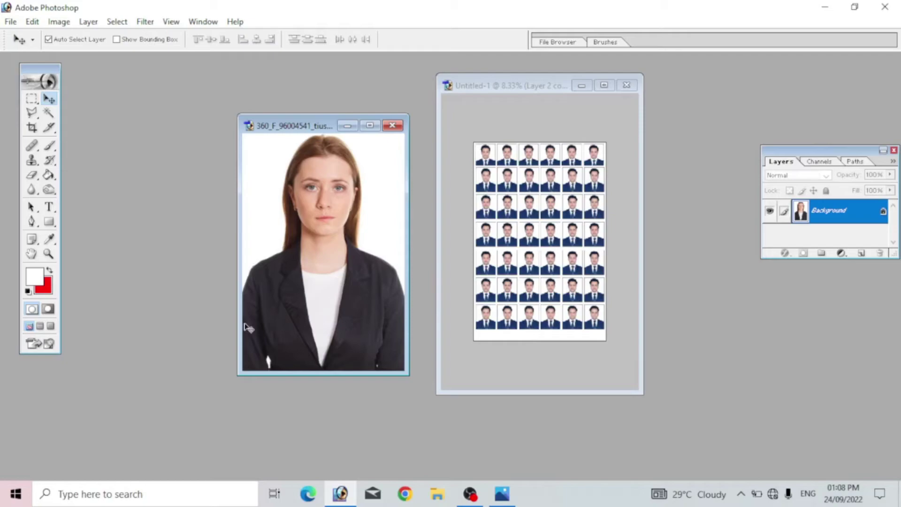
Select the white background around the woman with the colour-based selection tool
{"action": "left_click_drag", "start_coordinate": [46, 71], "coordinate": [42, 72]}
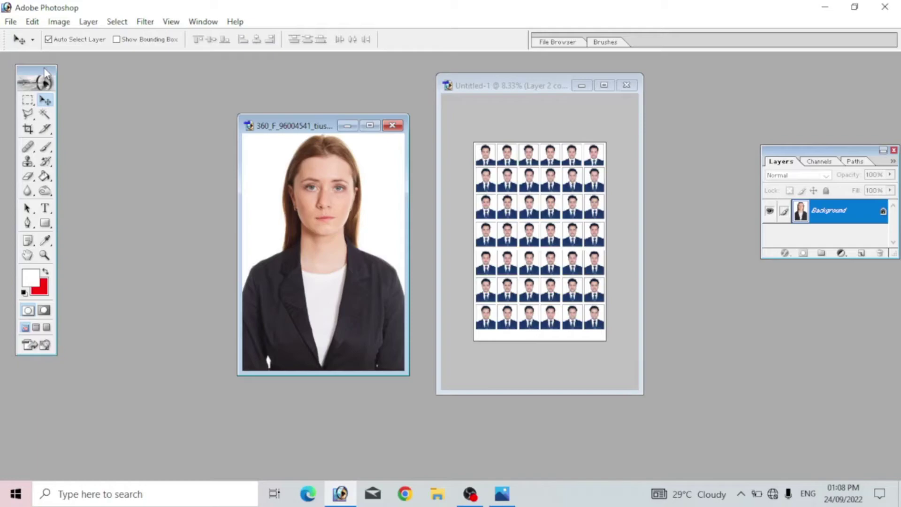
{"action": "left_click", "coordinate": [45, 115]}
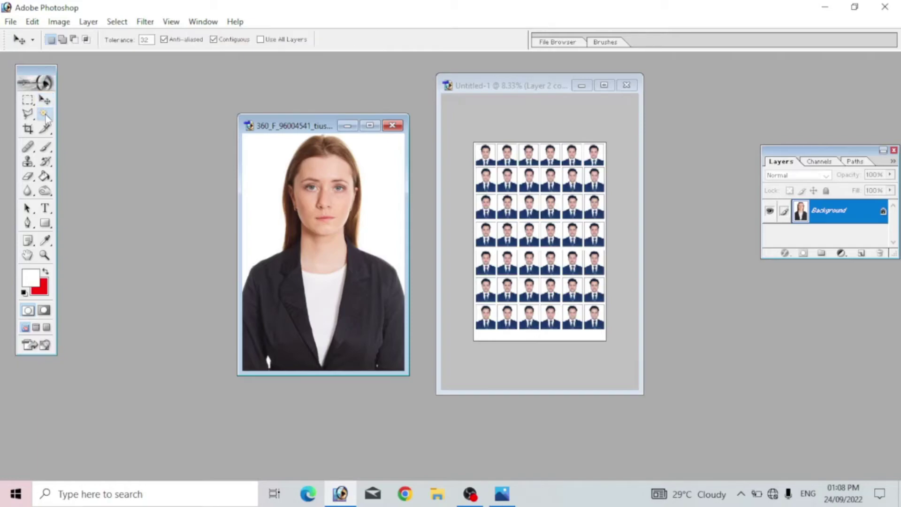
{"action": "left_click", "coordinate": [264, 167]}
Set a blue background colour, fill the selected background with it, and deselect
{"action": "left_click", "coordinate": [42, 292]}
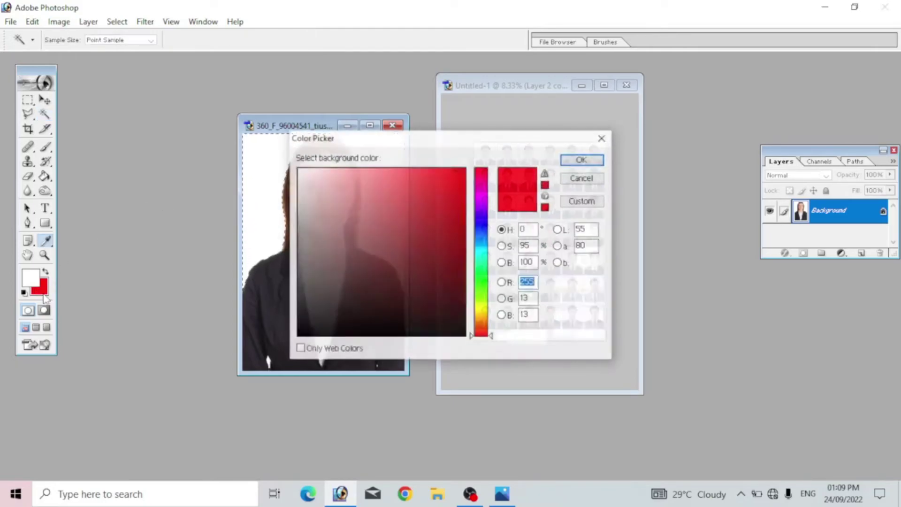
{"action": "left_click", "coordinate": [480, 221]}
{"action": "left_click", "coordinate": [441, 198]}
{"action": "left_click", "coordinate": [458, 181]}
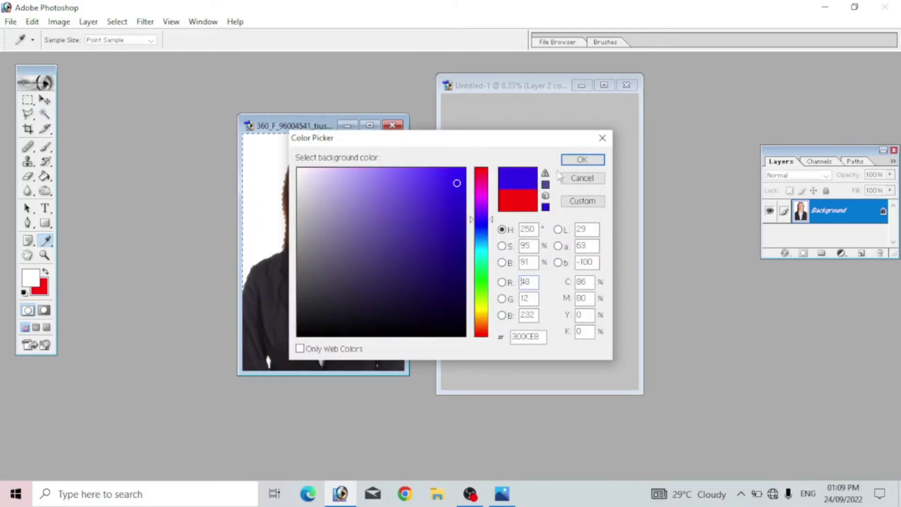
{"action": "left_click", "coordinate": [582, 159]}
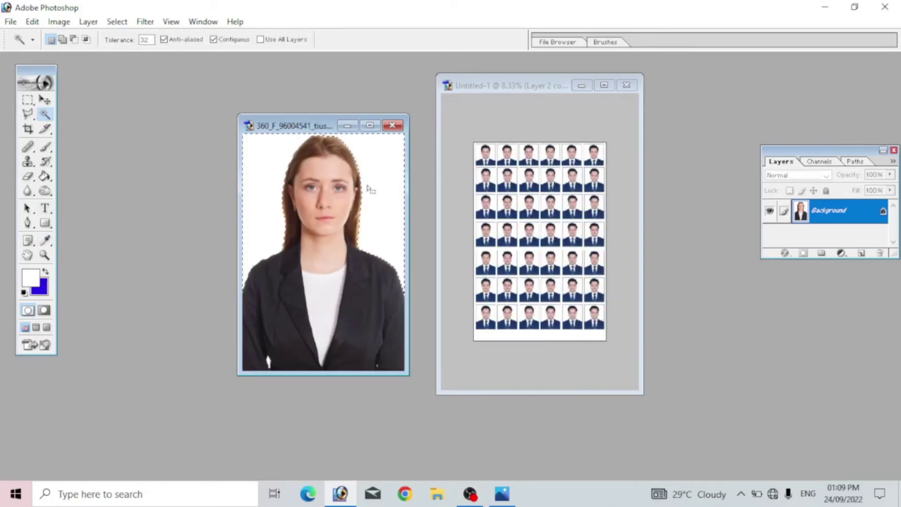
{"action": "key", "text": "Delete"}
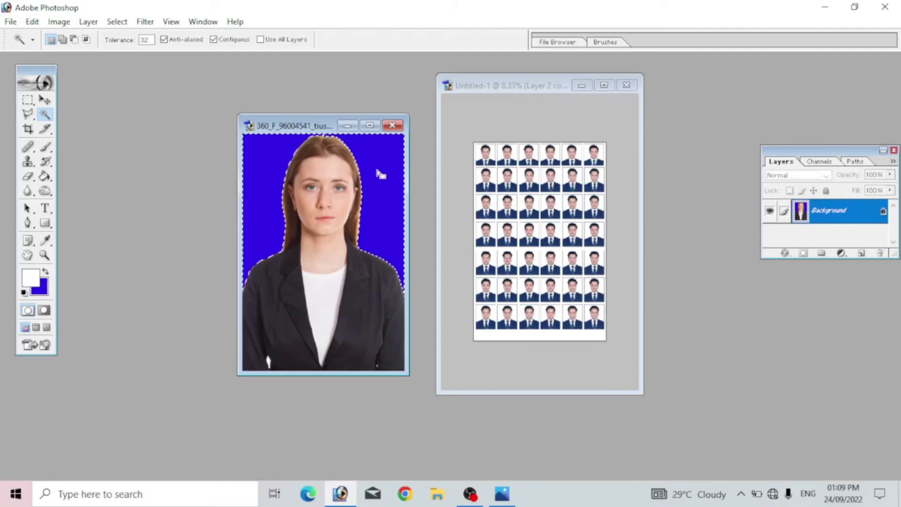
{"action": "key", "text": "ctrl+d"}
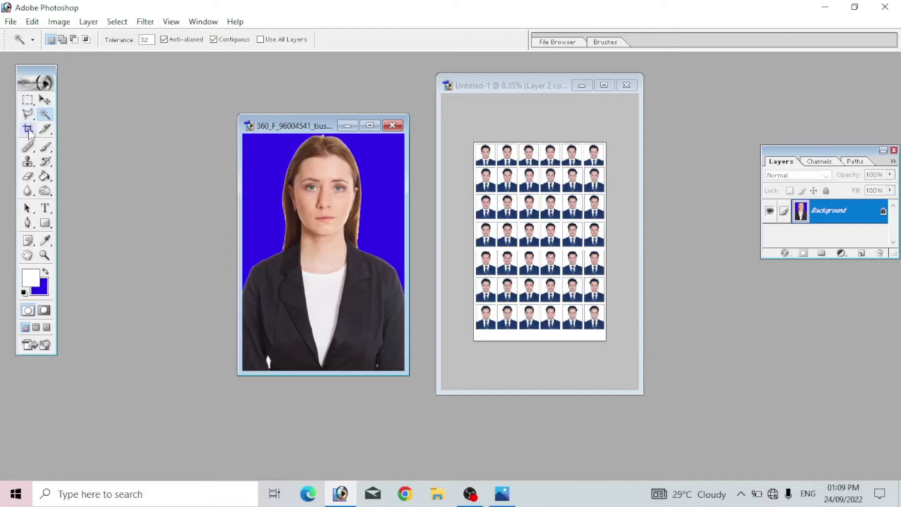
Crop the woman's photo around head and shoulders at 1.2 × 1.5 inches, 300 ppi
{"action": "left_click", "coordinate": [28, 130]}
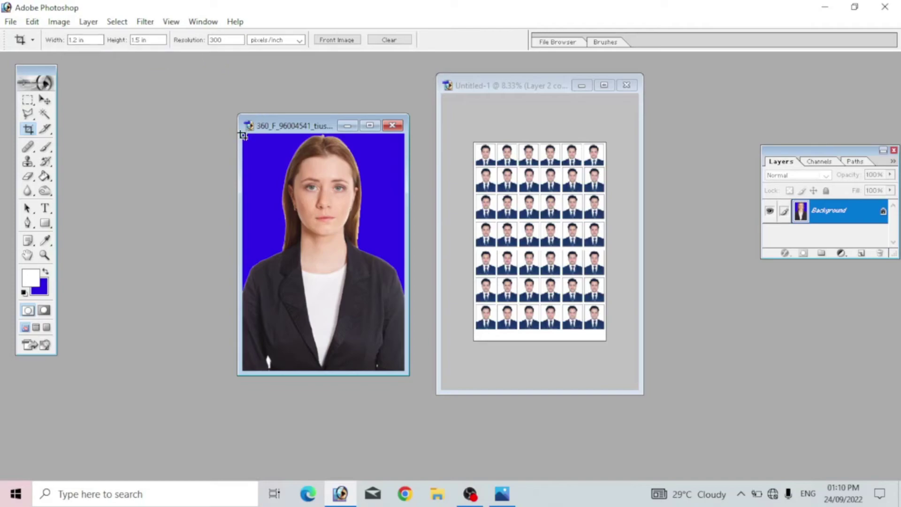
{"action": "left_click_drag", "start_coordinate": [248, 135], "coordinate": [389, 310]}
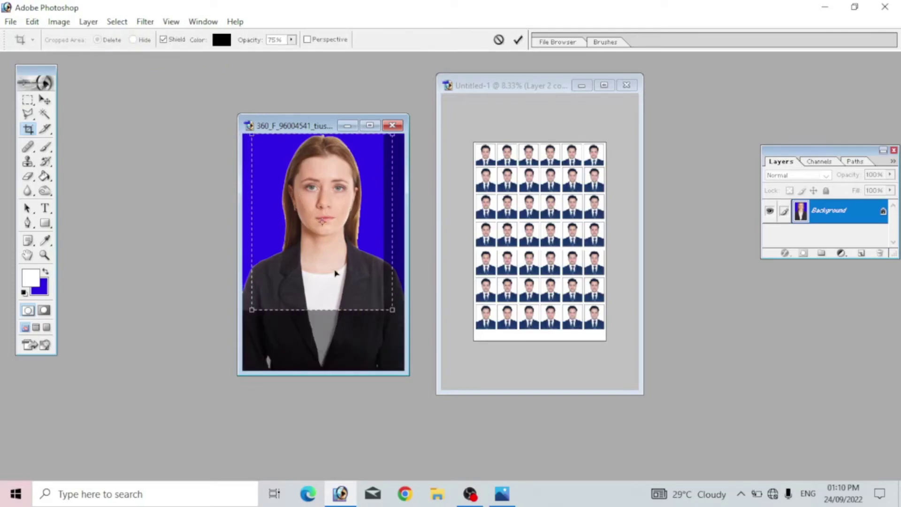
{"action": "left_click_drag", "start_coordinate": [332, 273], "coordinate": [335, 273]}
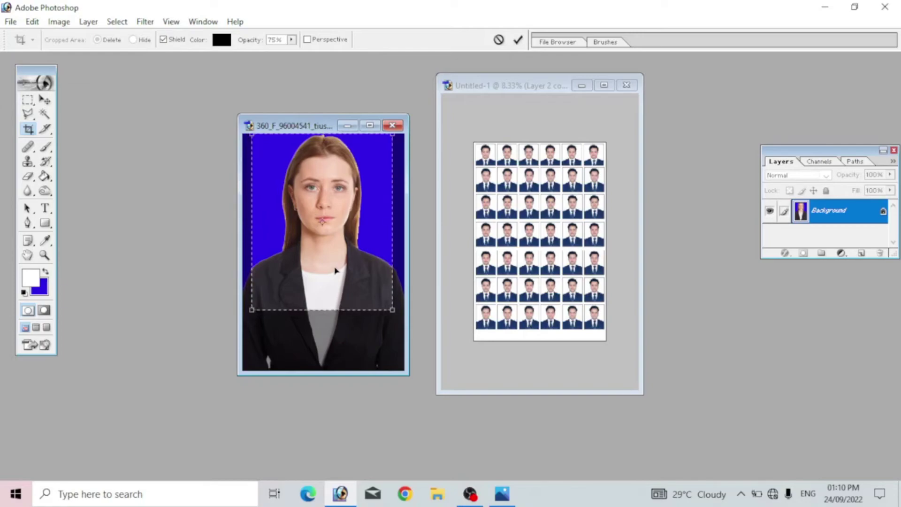
{"action": "key", "text": "Return"}
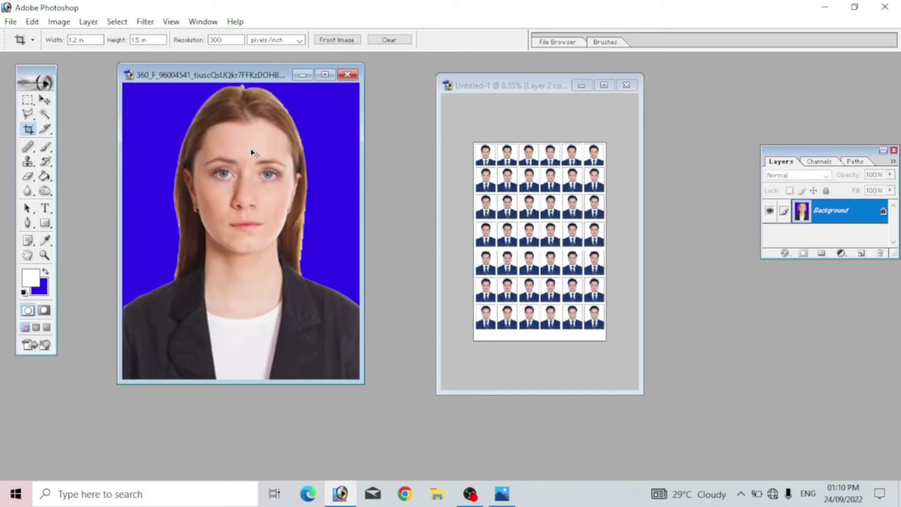
Create an 8 × 12 inch, 300 ppi document and place its window beside the portrait
{"action": "left_click", "coordinate": [10, 22]}
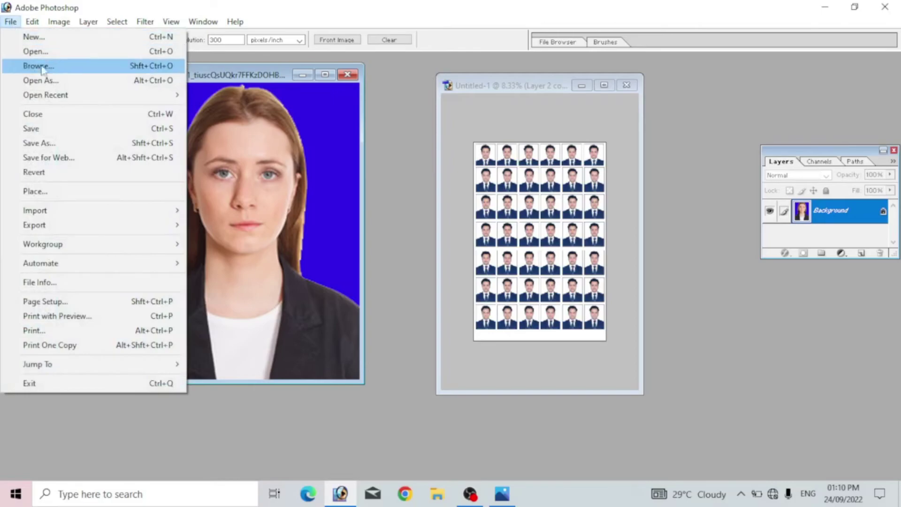
{"action": "left_click", "coordinate": [53, 41]}
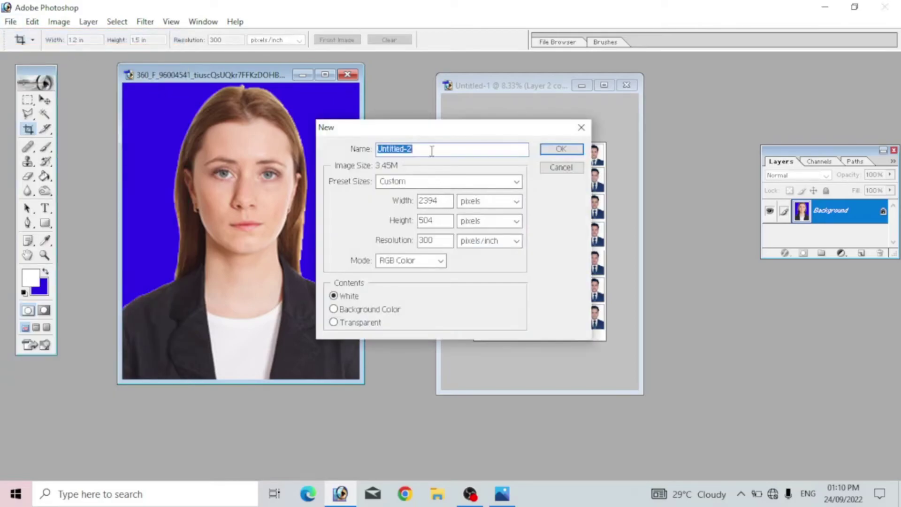
{"action": "left_click_drag", "start_coordinate": [457, 136], "coordinate": [507, 136]}
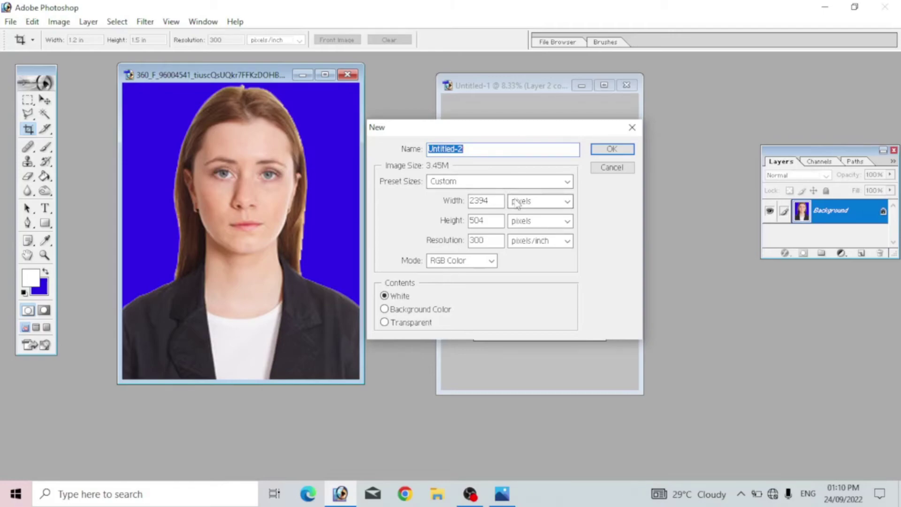
{"action": "left_click_drag", "start_coordinate": [491, 201], "coordinate": [481, 195]}
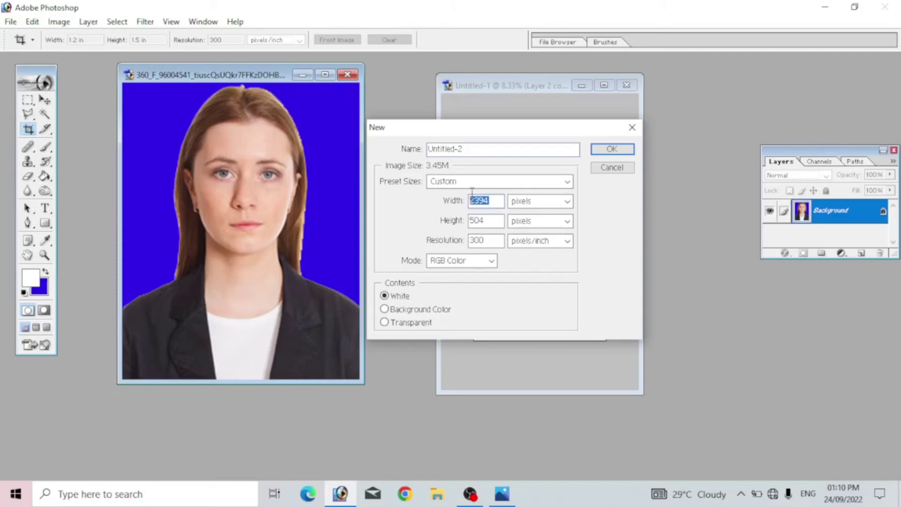
{"action": "type", "text": "8"}
{"action": "left_click", "coordinate": [540, 201]}
{"action": "left_click", "coordinate": [525, 225]}
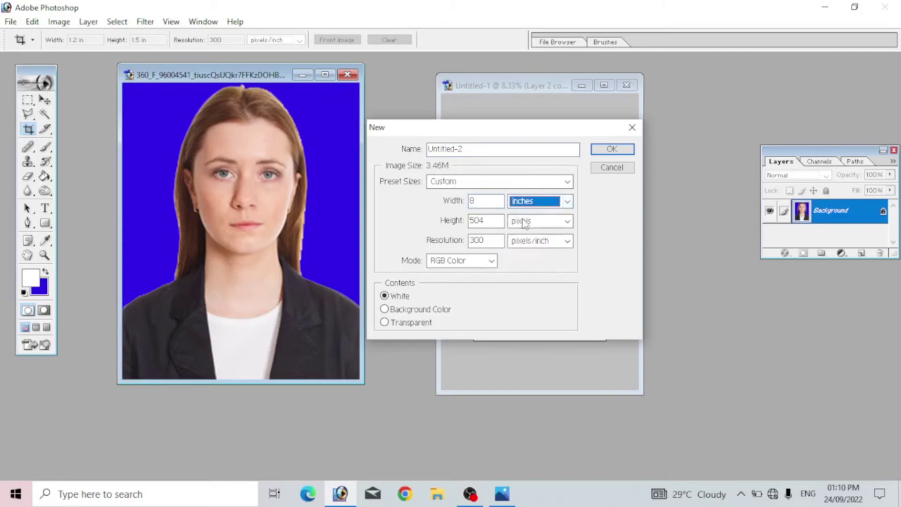
{"action": "left_click_drag", "start_coordinate": [500, 221], "coordinate": [469, 221]}
{"action": "type", "text": "12"}
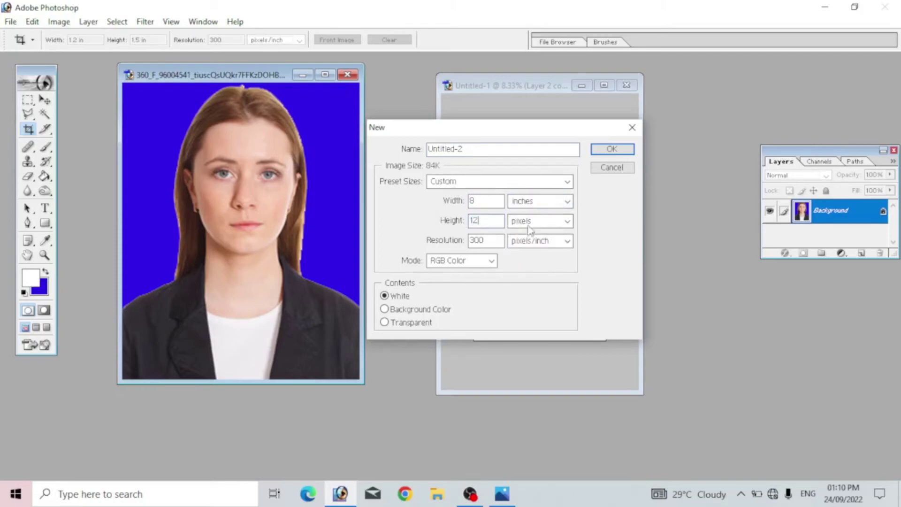
{"action": "left_click", "coordinate": [529, 223]}
{"action": "left_click", "coordinate": [512, 242]}
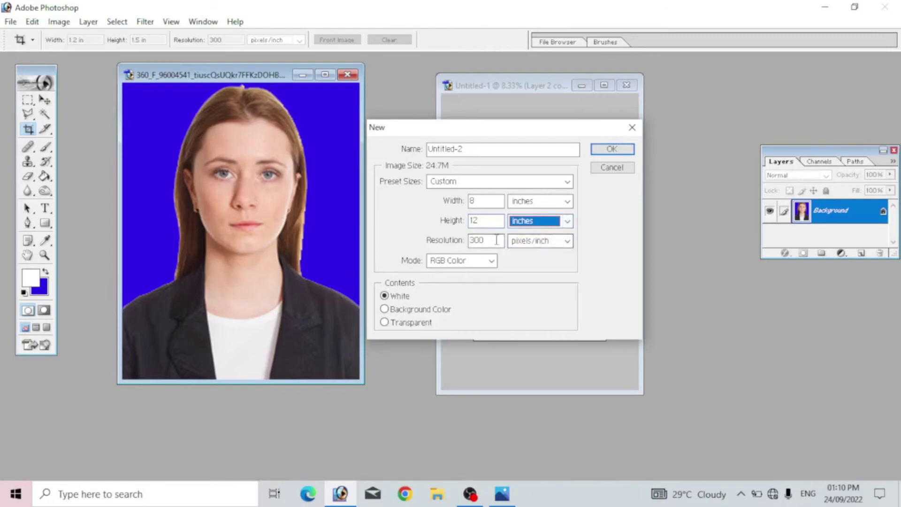
{"action": "left_click_drag", "start_coordinate": [496, 240], "coordinate": [464, 239]}
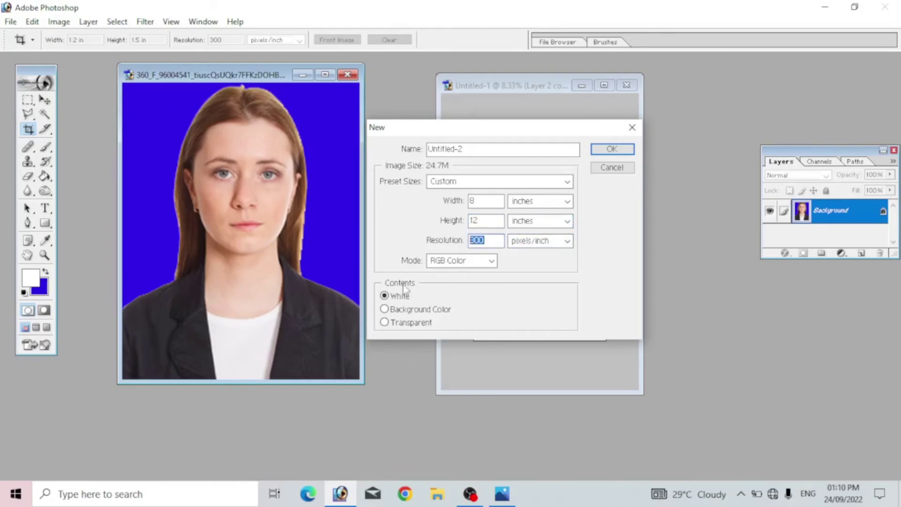
{"action": "left_click", "coordinate": [626, 151]}
{"action": "left_click_drag", "start_coordinate": [92, 87], "coordinate": [467, 97]}
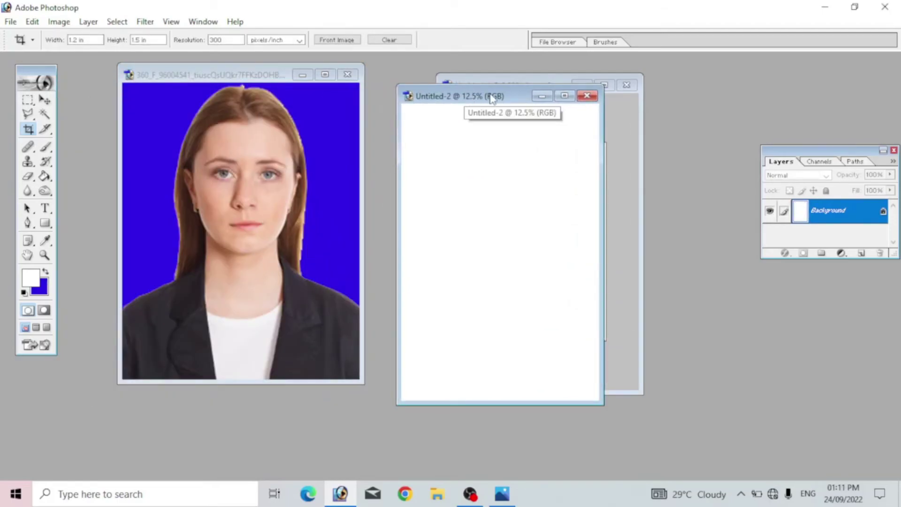
Drag the cropped portrait onto Untitled-2 as a new layer with the Move tool
{"action": "left_click", "coordinate": [45, 100]}
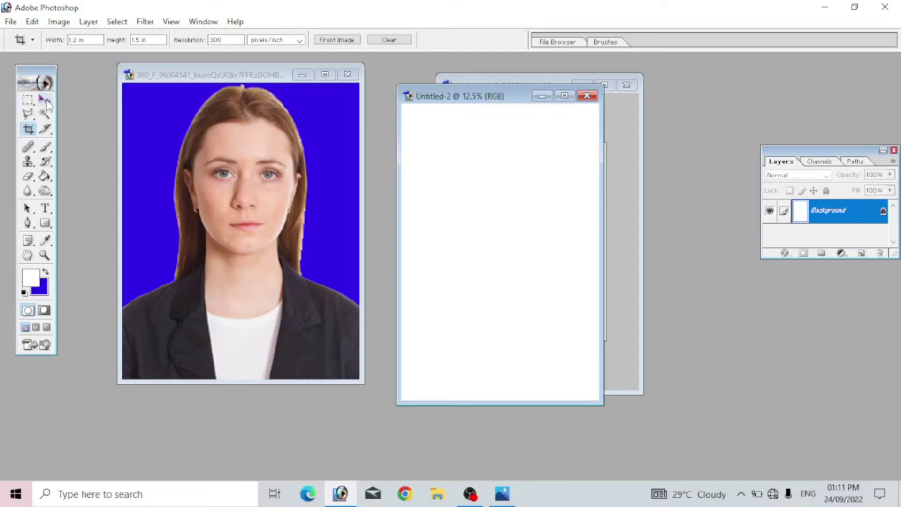
{"action": "left_click", "coordinate": [248, 208]}
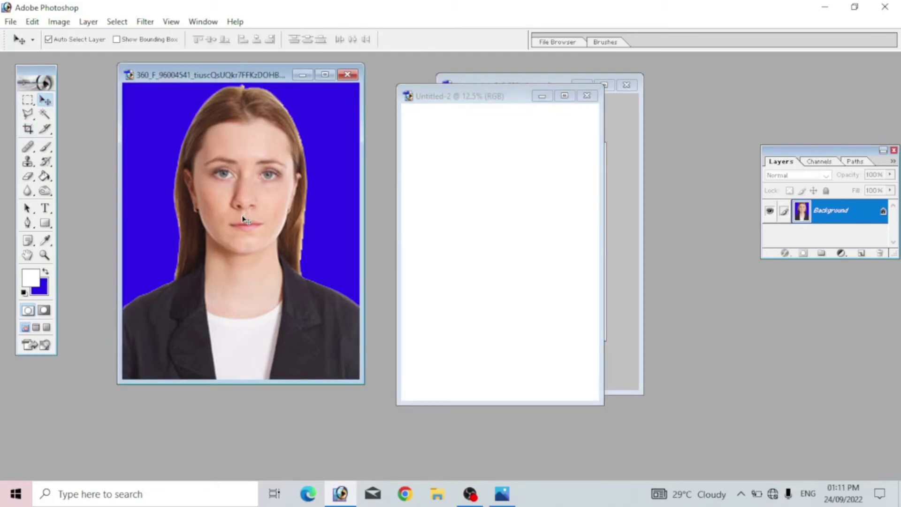
{"action": "mouse_move", "coordinate": [321, 220]}
{"action": "left_mouse_down"}
{"action": "mouse_move", "coordinate": [487, 224]}
{"action": "mouse_move", "coordinate": [453, 187]}
{"action": "left_mouse_up"}
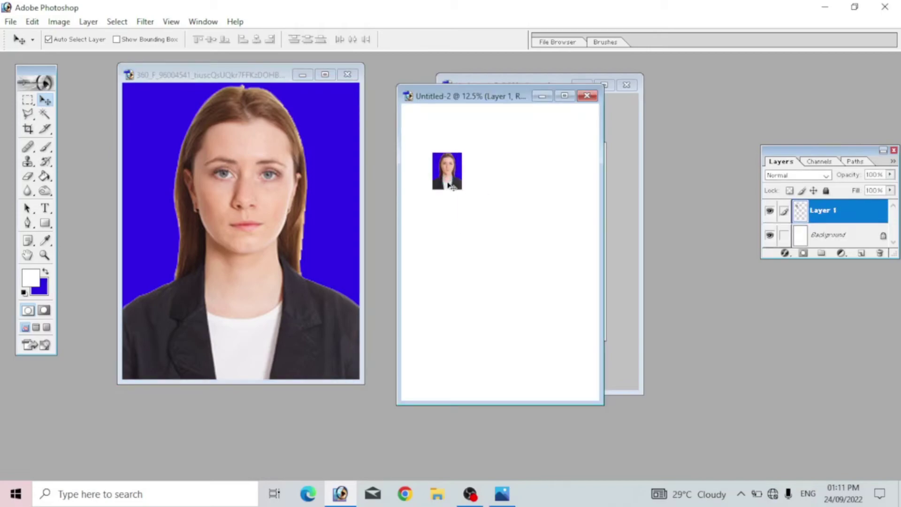
Outline the portrait with a 3-pixel black stroke border
{"action": "left_click", "coordinate": [32, 22]}
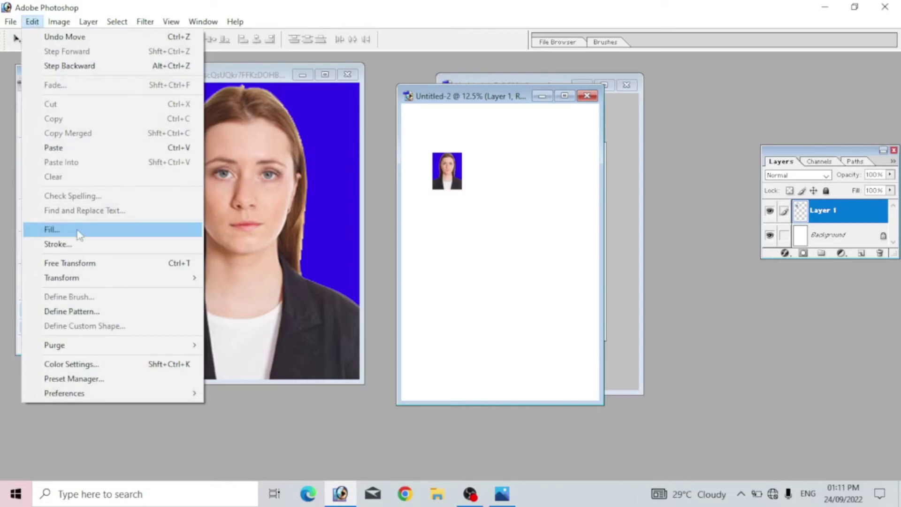
{"action": "left_click", "coordinate": [79, 244]}
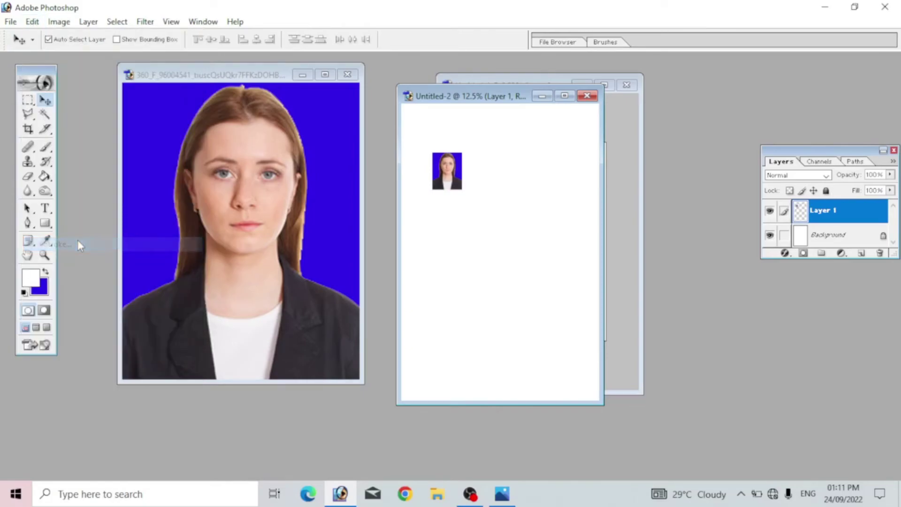
{"action": "left_click", "coordinate": [422, 207]}
{"action": "left_click_drag", "start_coordinate": [448, 302], "coordinate": [422, 337]}
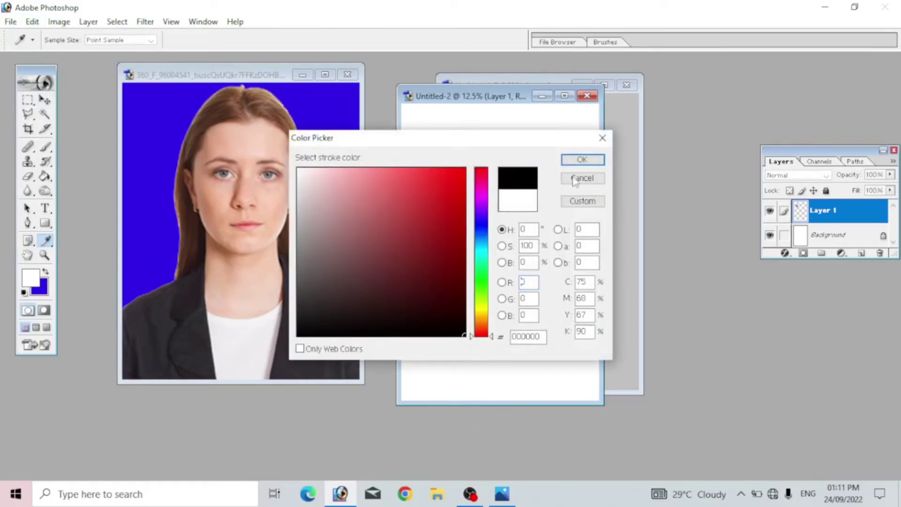
{"action": "left_click", "coordinate": [583, 160]}
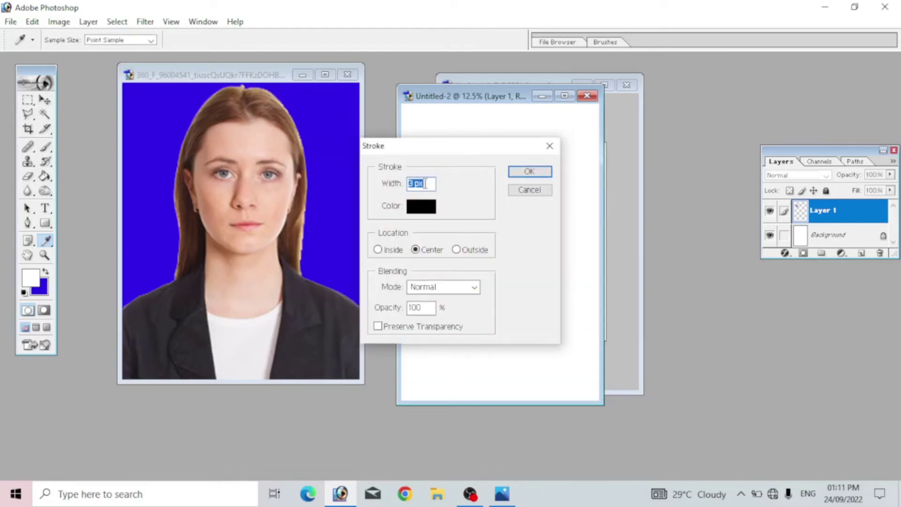
{"action": "left_click", "coordinate": [529, 171]}
Move Layer 1 to the page's top-left corner and Alt-drag a Layer 1 copy beside it
{"action": "key", "text": "v"}
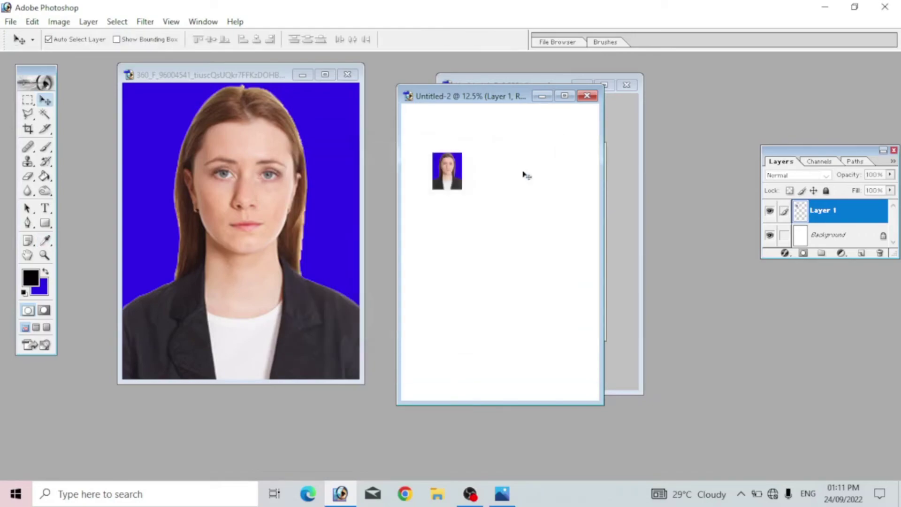
{"action": "left_click_drag", "start_coordinate": [424, 148], "coordinate": [476, 205]}
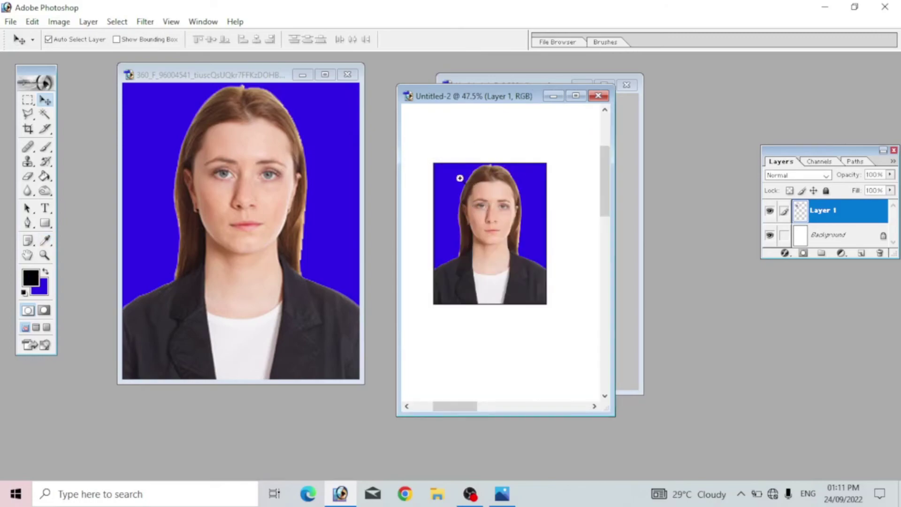
{"action": "left_click_drag", "start_coordinate": [422, 152], "coordinate": [475, 203]}
{"action": "left_click", "coordinate": [539, 237], "text": "alt"}
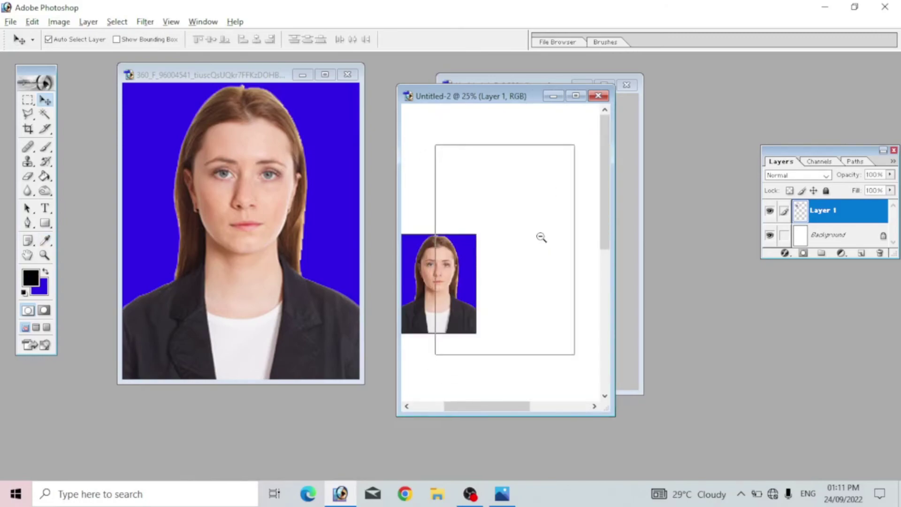
{"action": "left_click", "coordinate": [542, 236], "text": "alt"}
{"action": "left_click", "coordinate": [540, 235], "text": "alt"}
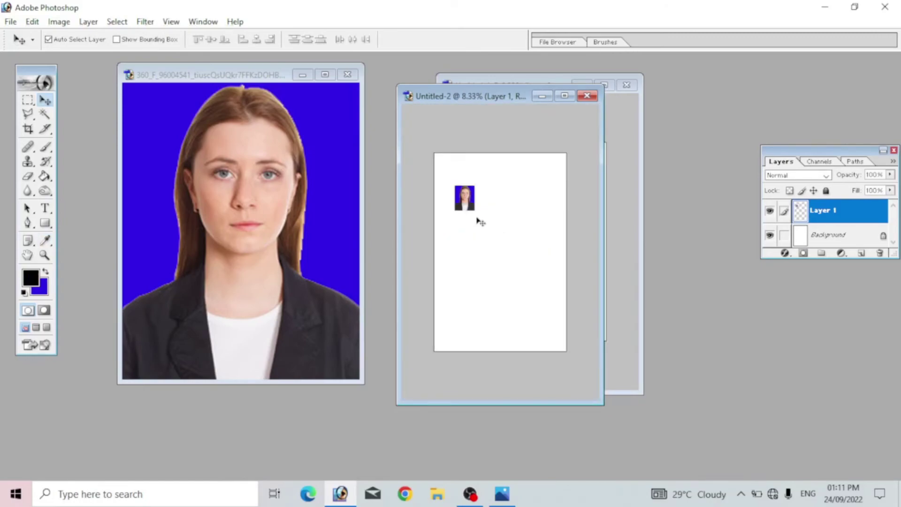
{"action": "left_click", "coordinate": [459, 203]}
{"action": "key", "text": "Return"}
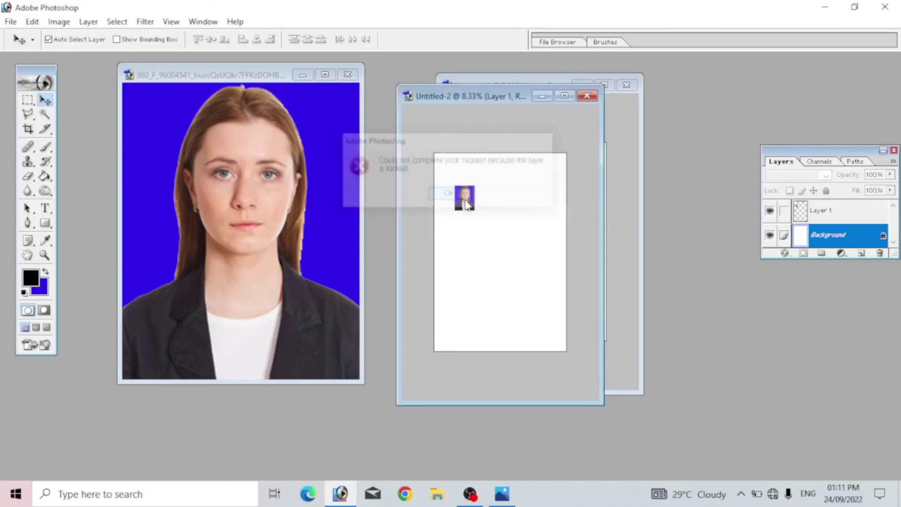
{"action": "left_click_drag", "start_coordinate": [466, 205], "coordinate": [454, 179]}
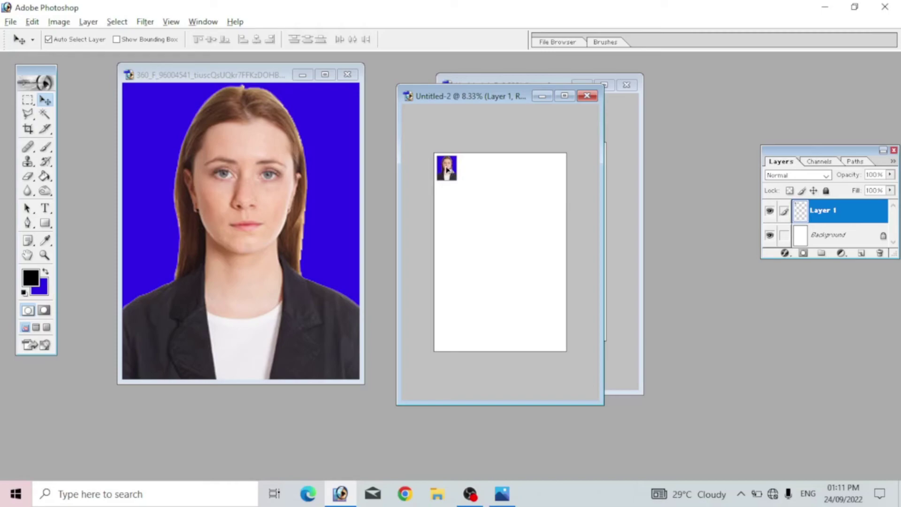
{"action": "left_click_drag", "start_coordinate": [448, 170], "coordinate": [468, 174]}
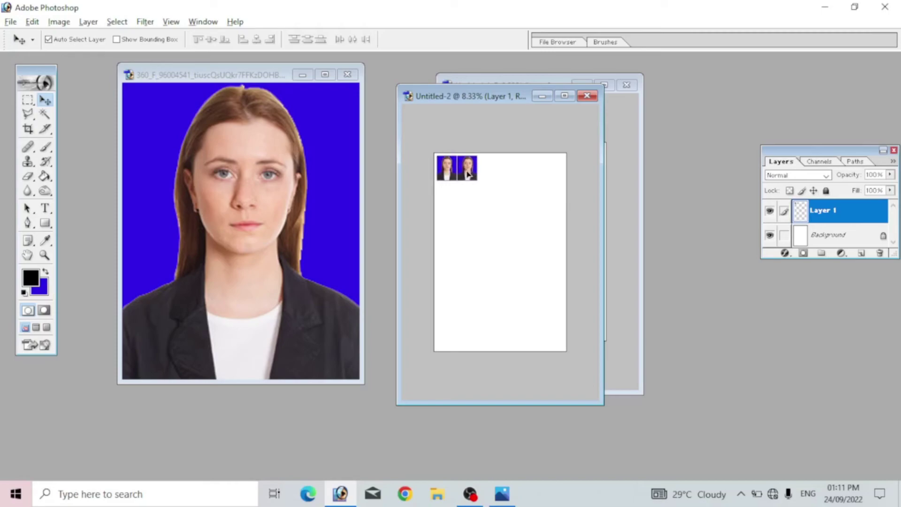
{"action": "left_click_drag", "start_coordinate": [468, 175], "coordinate": [475, 181]}
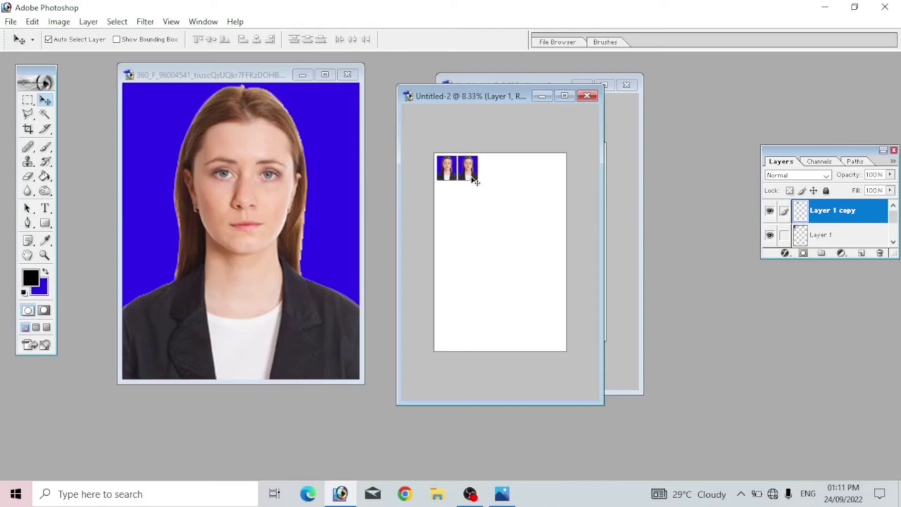